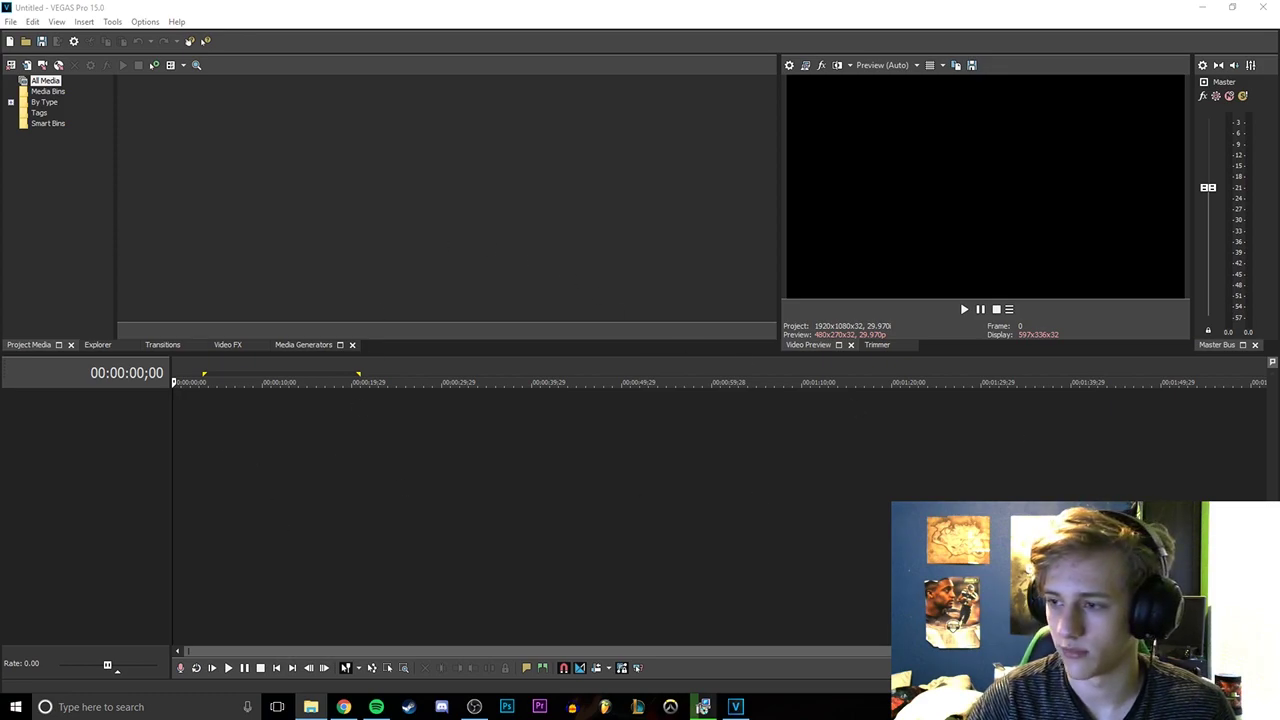
pyautogui.moveTo(677, 535); pyautogui.dragTo(216, 215)
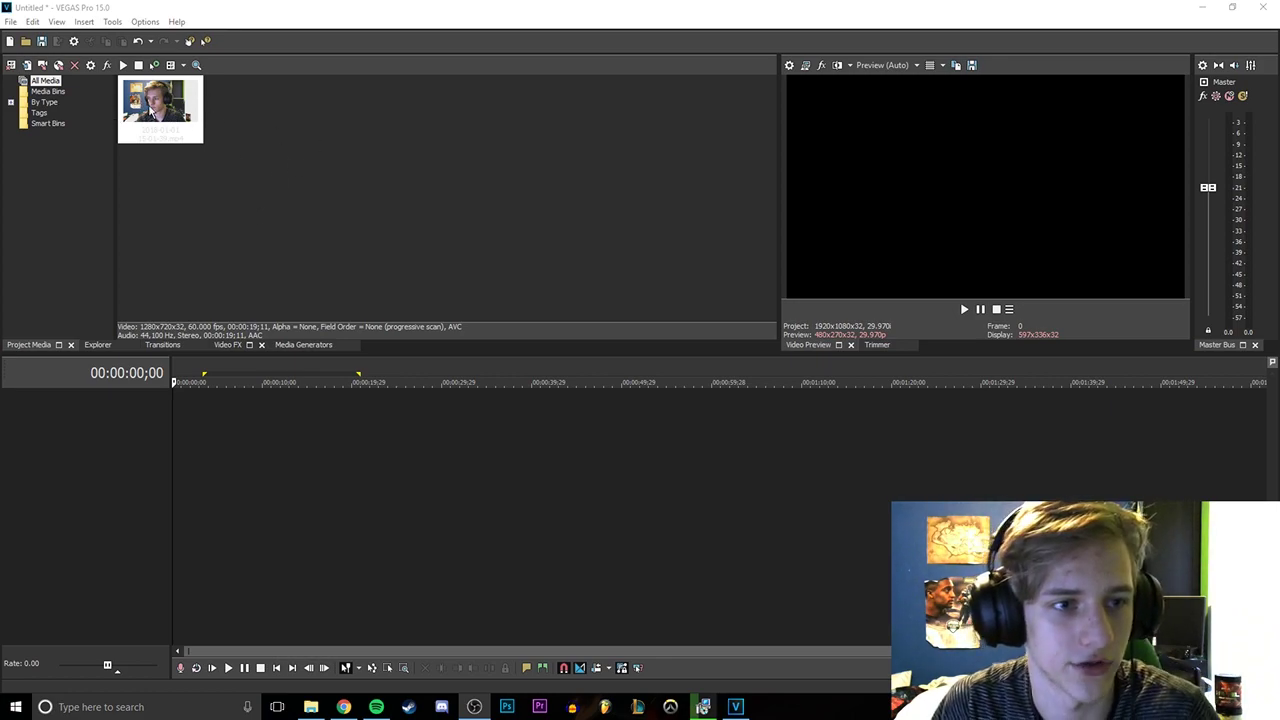
pyautogui.moveTo(150, 102)
pyautogui.mouseDown()
pyautogui.moveTo(143, 93)
pyautogui.moveTo(168, 101)
pyautogui.mouseUp()
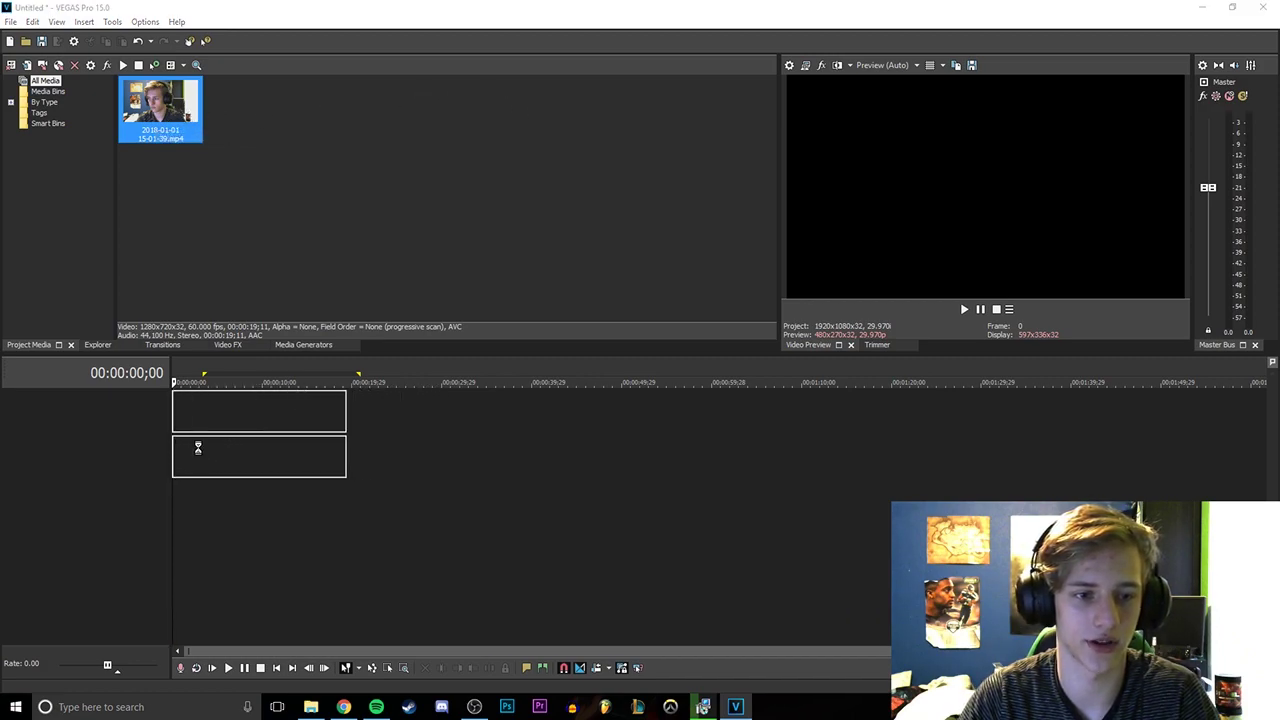
# - Place the webcam clip at the timeline start and match project settings to it
pyautogui.moveTo(371, 313); pyautogui.dragTo(197, 448)
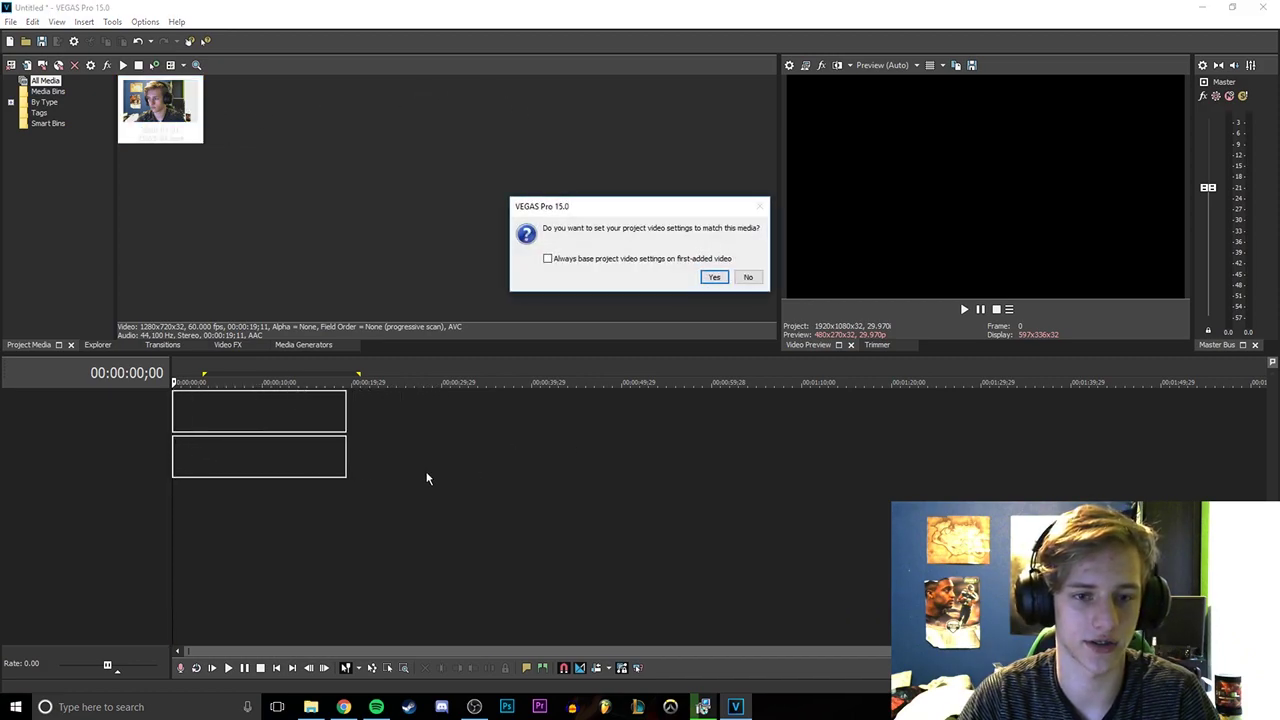
pyautogui.click(712, 278)
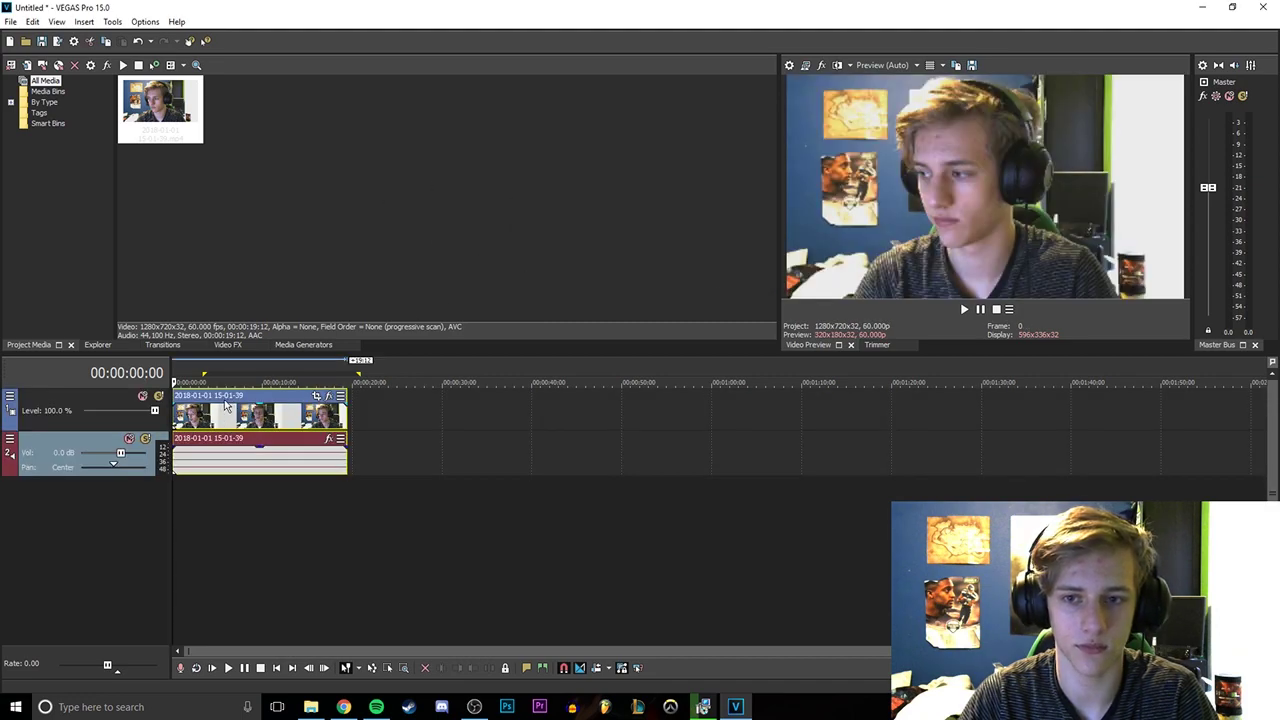
pyautogui.click(202, 410)
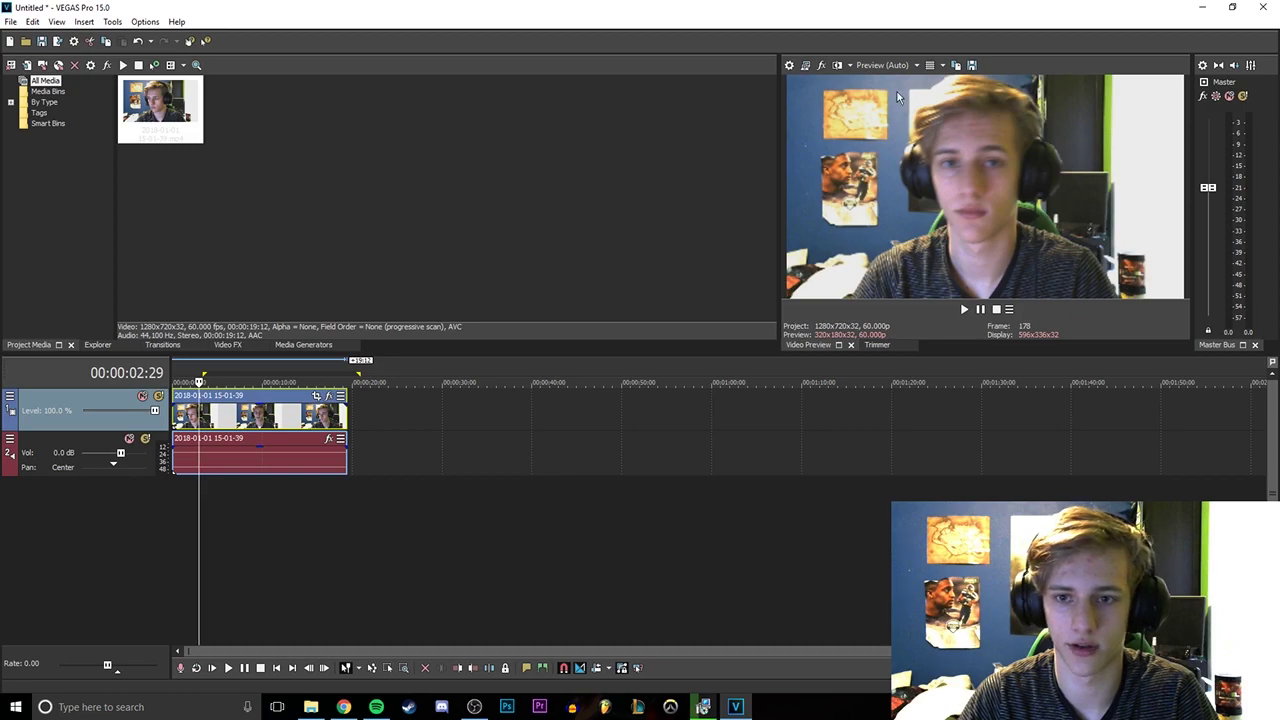
# - Set preview quality to Best (Full) and put the playhead at about five seconds
pyautogui.click(896, 65)
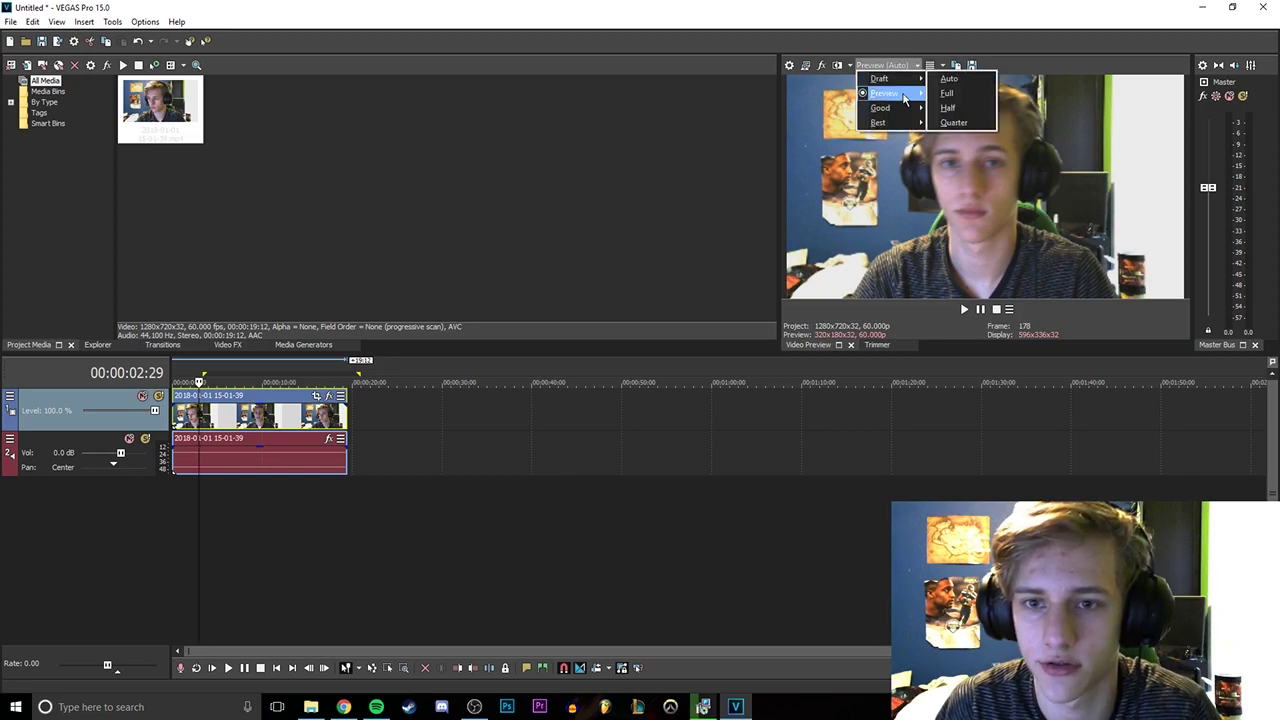
pyautogui.moveTo(885, 122)
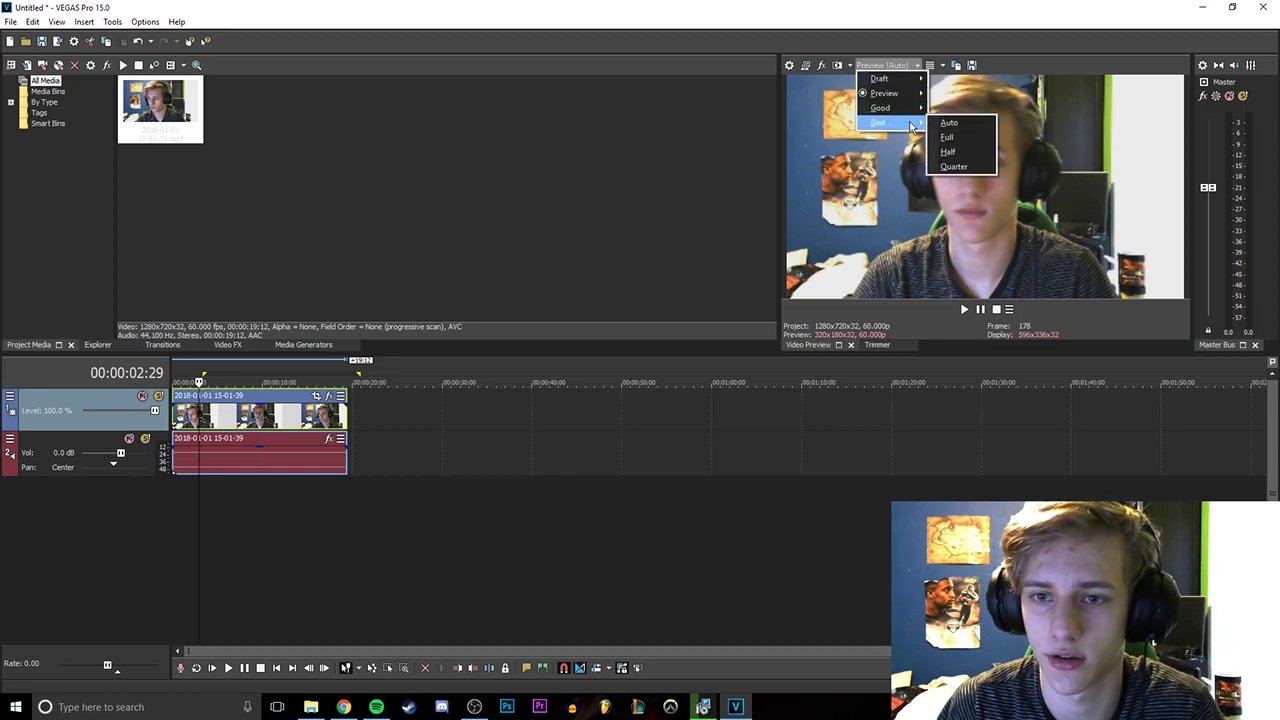
pyautogui.click(950, 137)
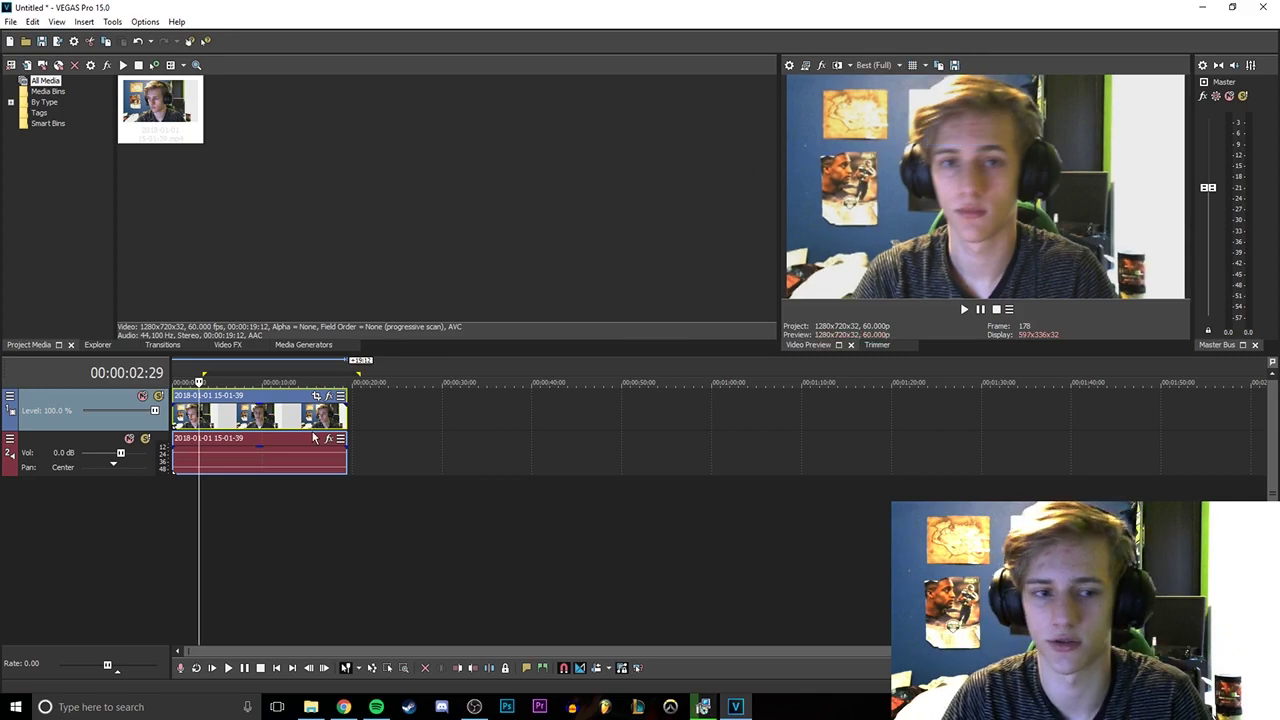
pyautogui.click(268, 420)
pyautogui.click(218, 418)
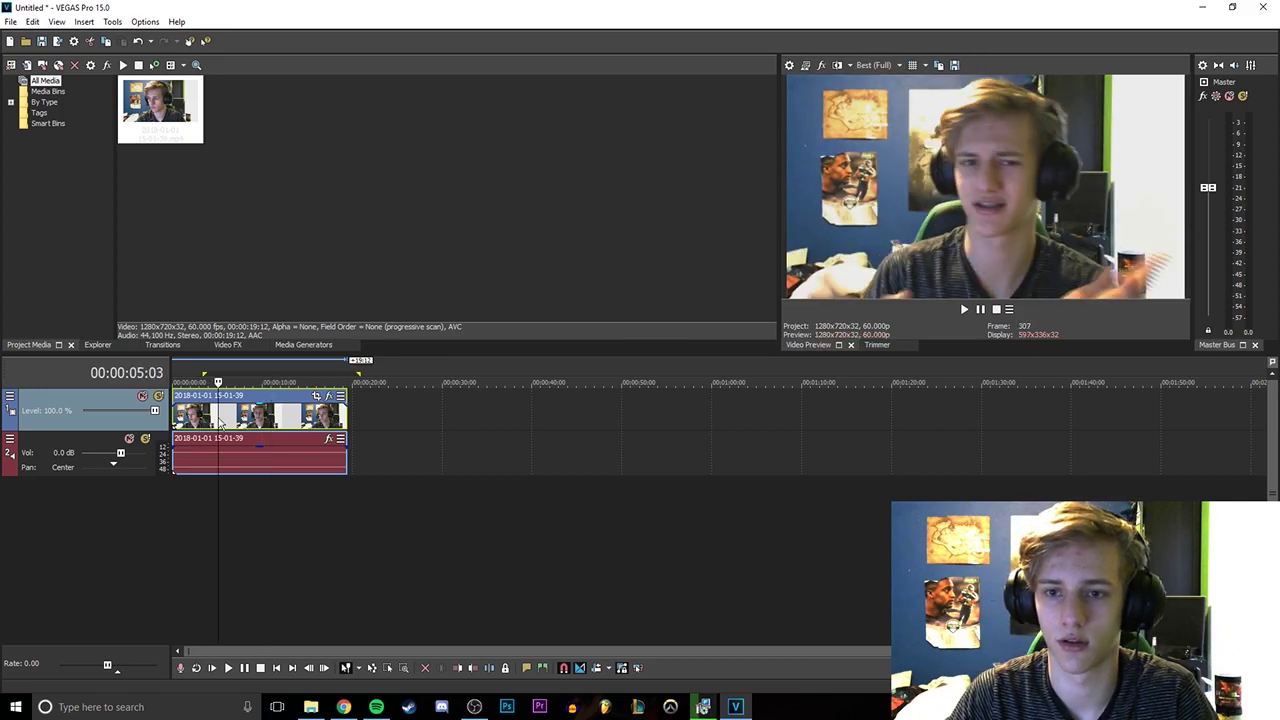
# - Preview the clip and split it at about five seconds
pyautogui.press('space')
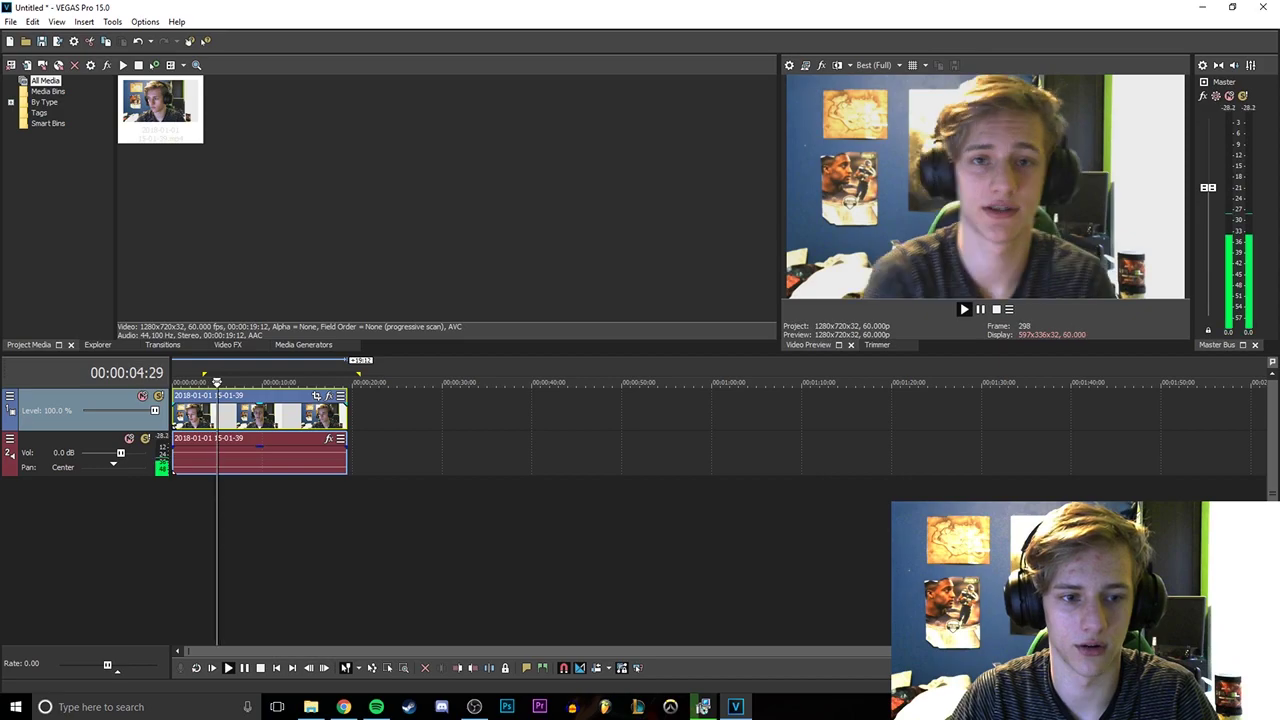
pyautogui.press('Return')
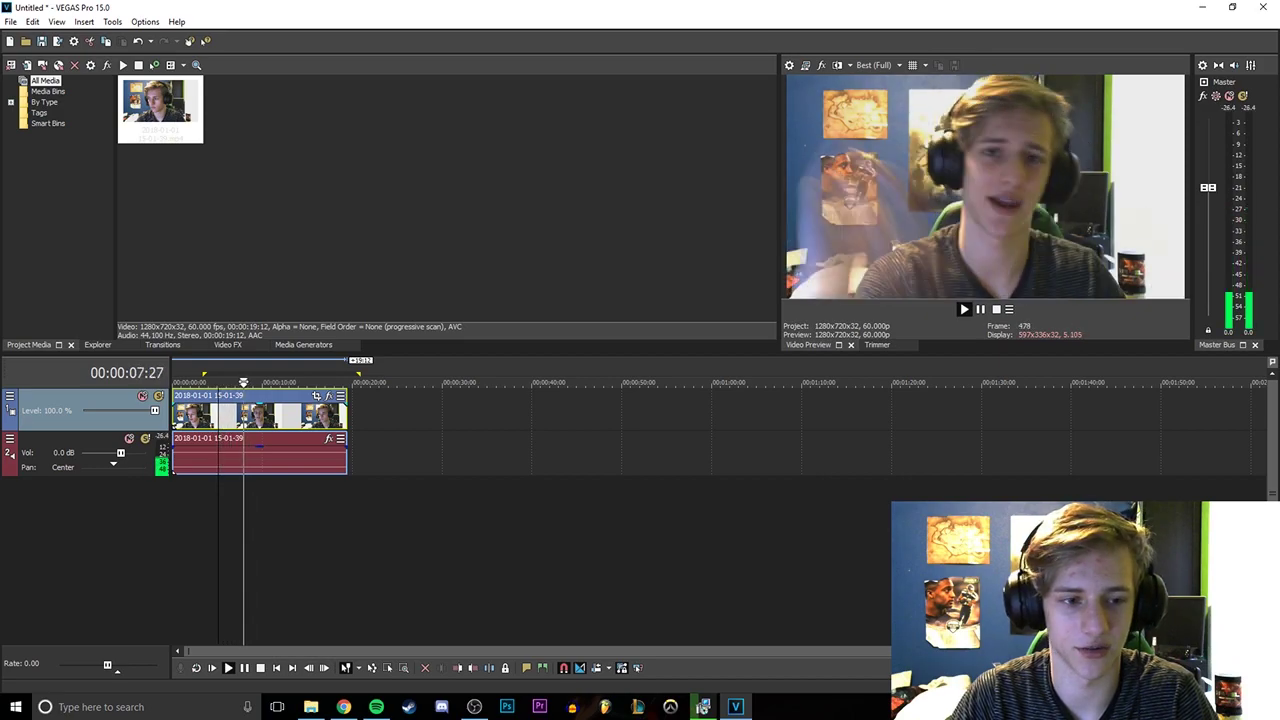
pyautogui.click(185, 405)
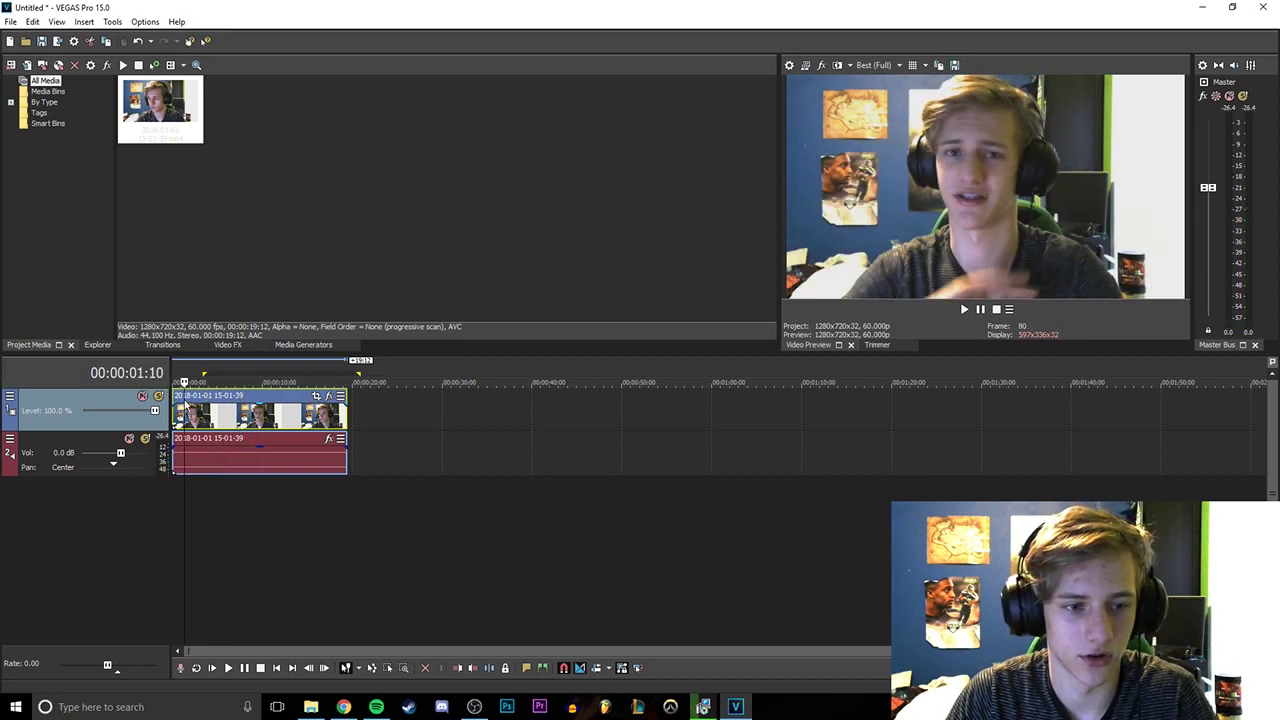
pyautogui.press('s')
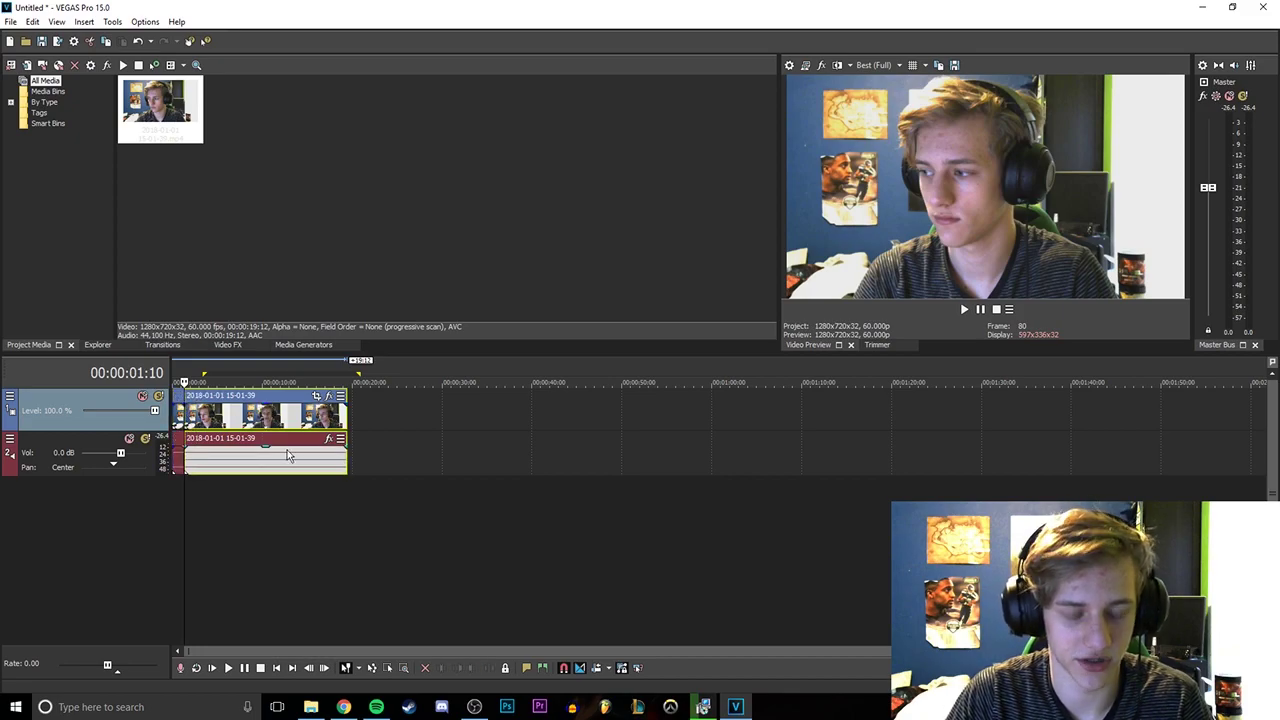
pyautogui.hotkey('ctrl', 'z')
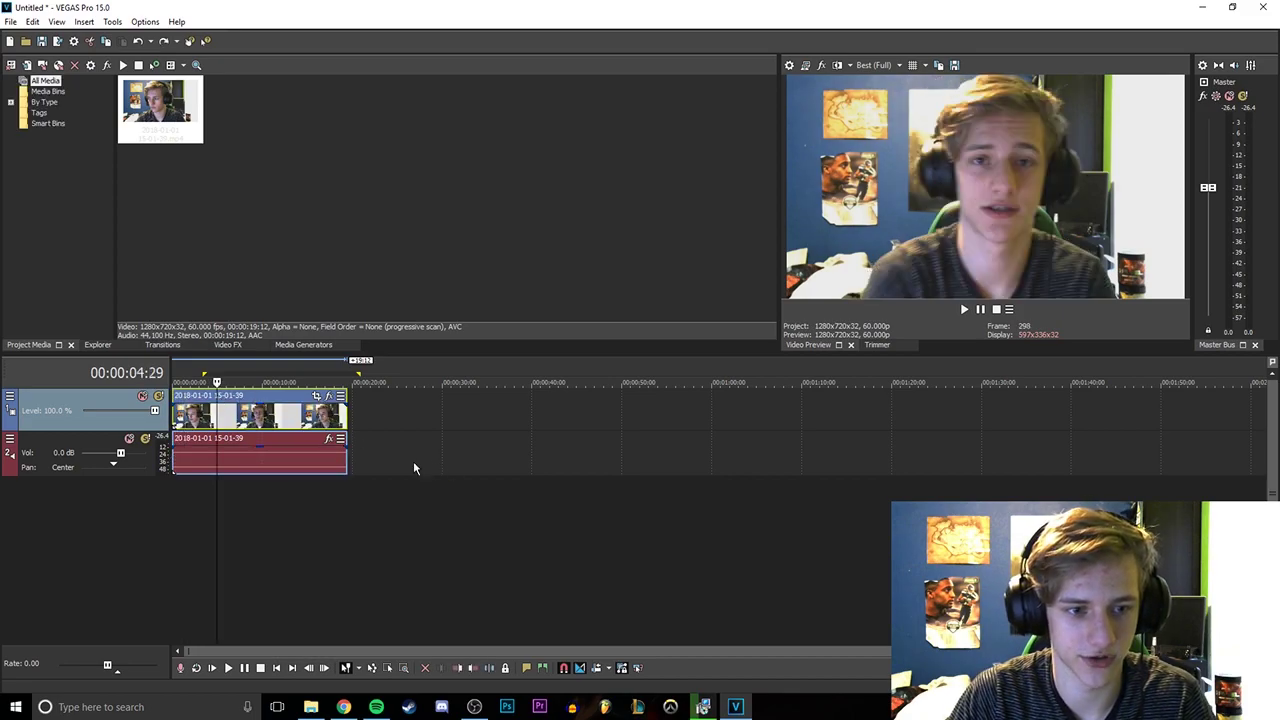
pyautogui.press('s')
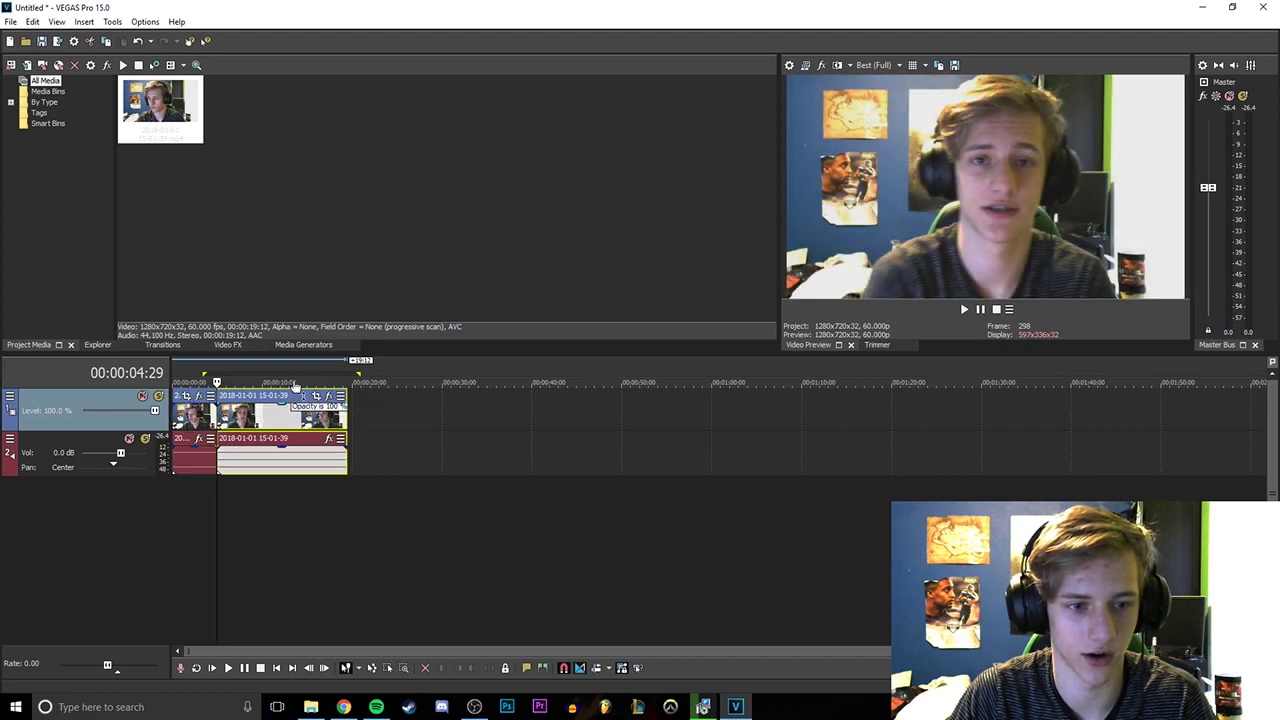
# - Delete the opening piece and slide the remaining clip to the timeline start
pyautogui.click(495, 432)
pyautogui.moveTo(195, 415)
pyautogui.mouseDown()
pyautogui.moveTo(493, 415)
pyautogui.moveTo(414, 415)
pyautogui.mouseUp()
pyautogui.press('Delete')
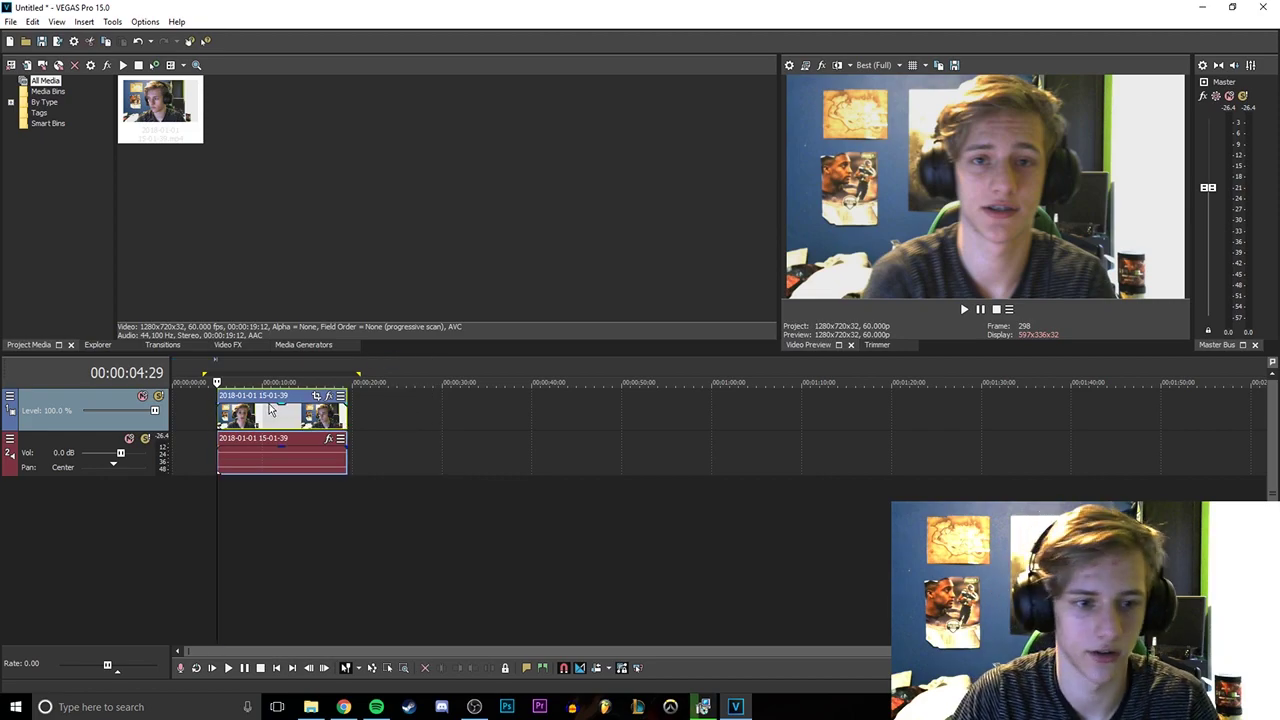
pyautogui.moveTo(330, 420); pyautogui.dragTo(285, 420)
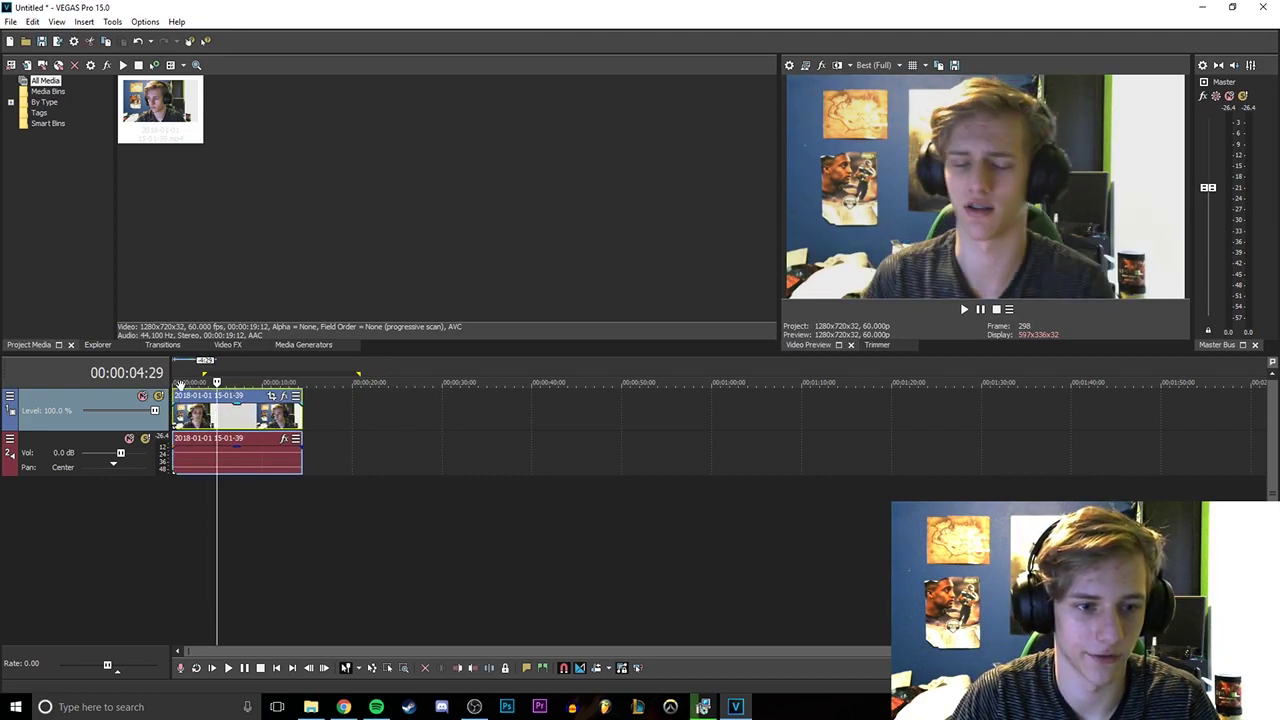
# - Make a time selection, then pull the loop region end back to a short span near 00:00:06:27
pyautogui.moveTo(391, 416); pyautogui.dragTo(172, 416)
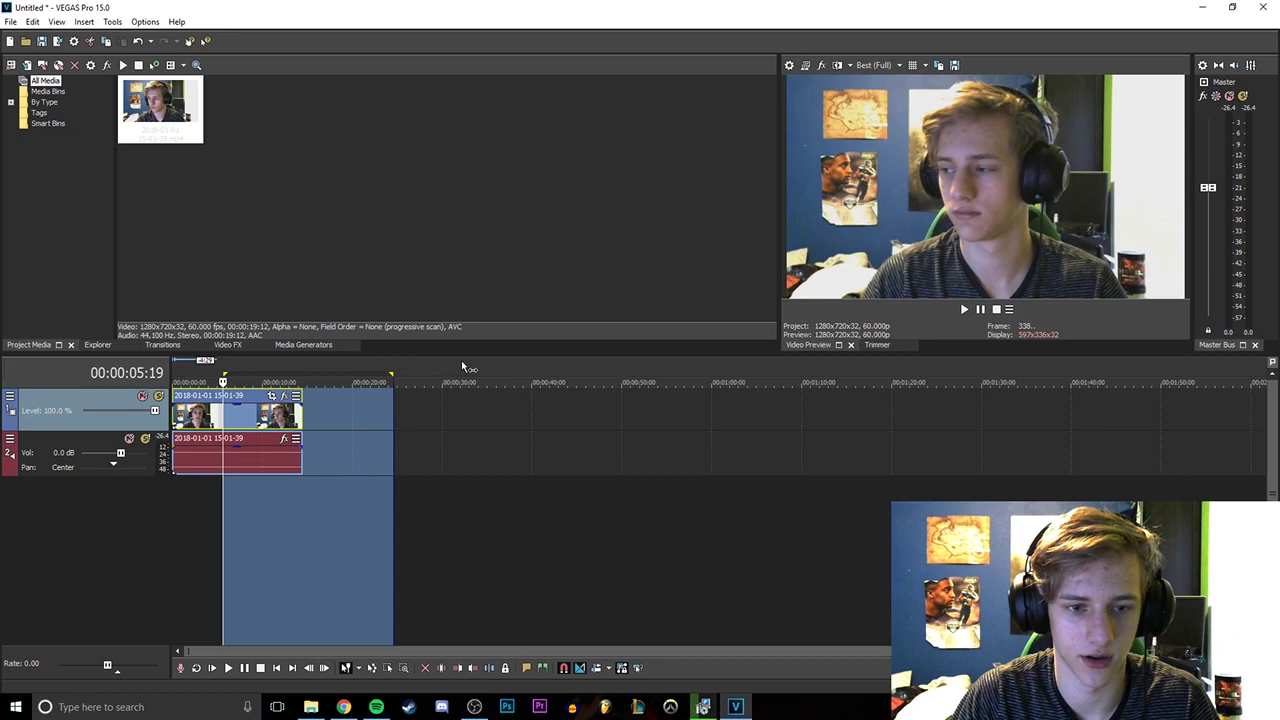
pyautogui.moveTo(461, 360); pyautogui.dragTo(312, 360)
pyautogui.moveTo(549, 383); pyautogui.dragTo(541, 382)
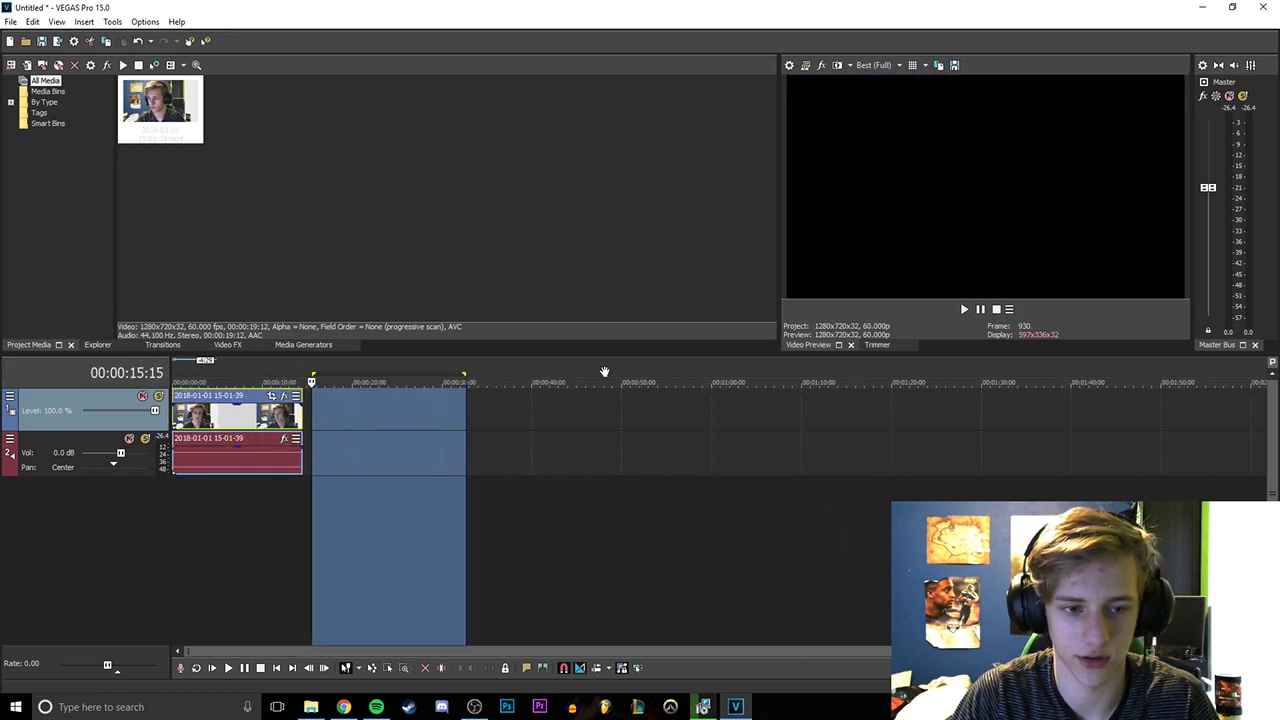
pyautogui.hscroll(-3, 400, 400)
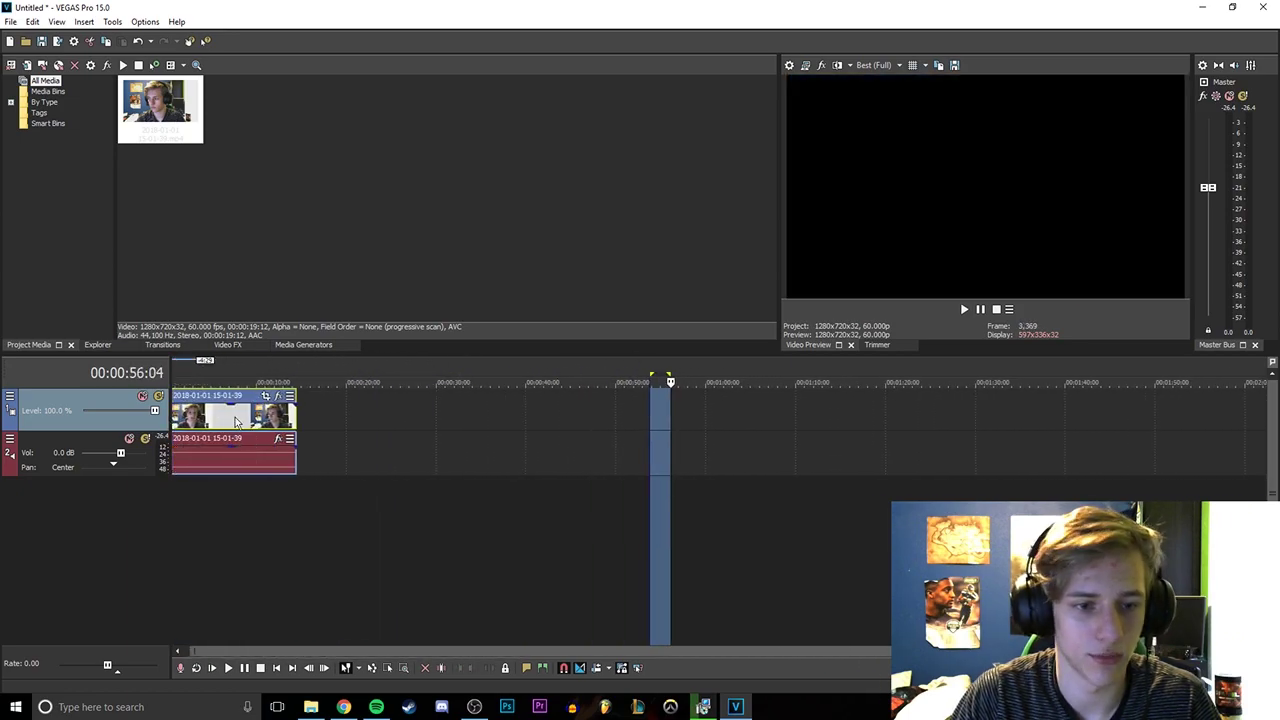
pyautogui.click(228, 381)
pyautogui.scroll(1, 208, 383)
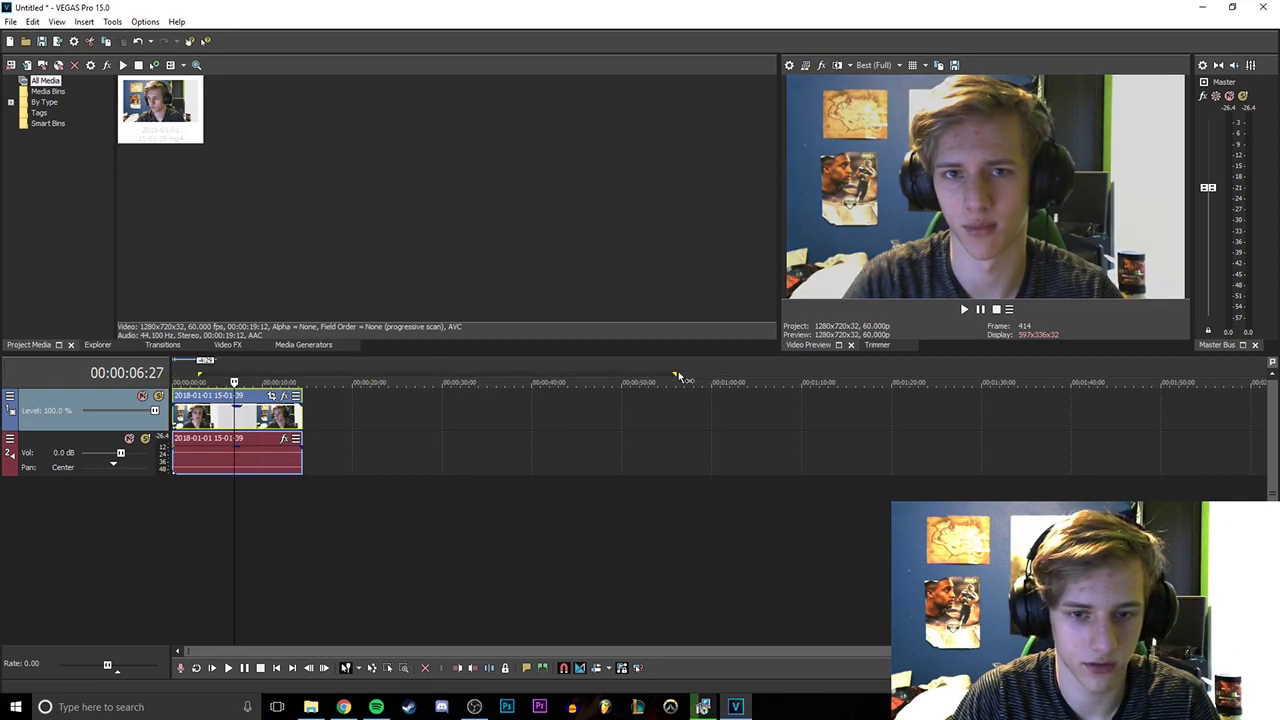
pyautogui.moveTo(674, 372); pyautogui.dragTo(269, 375)
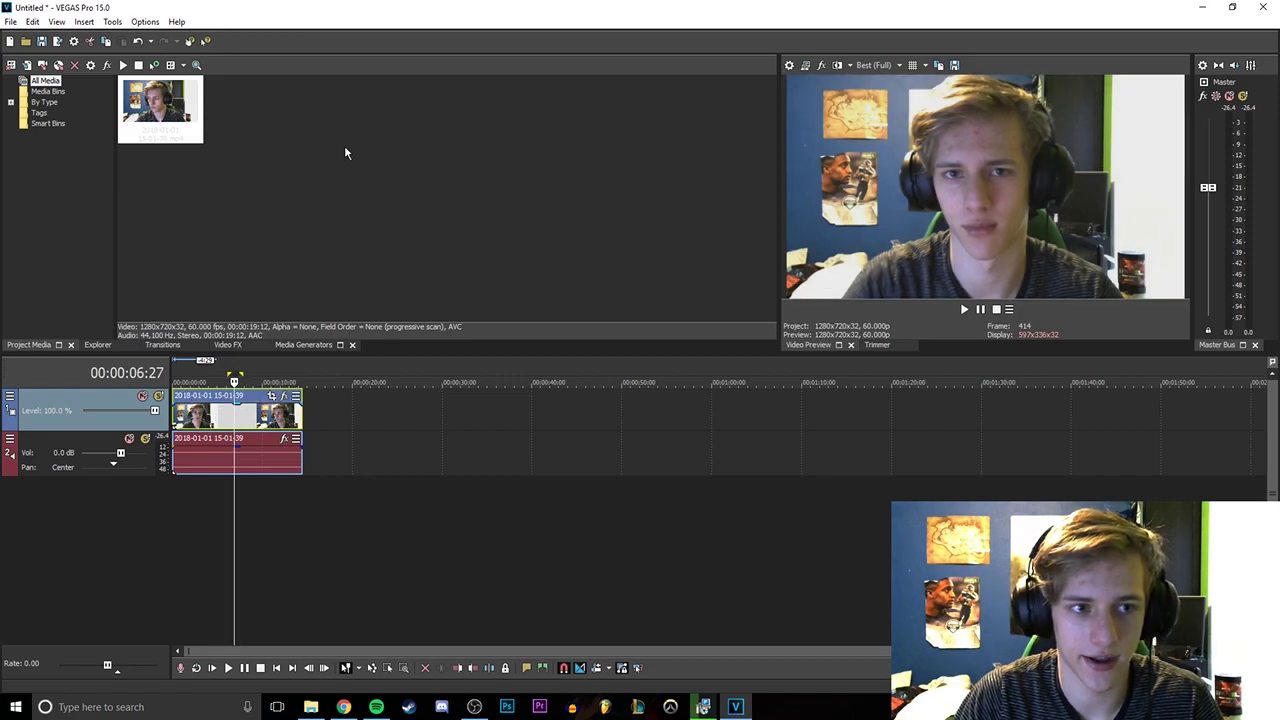
pyautogui.click(474, 707)
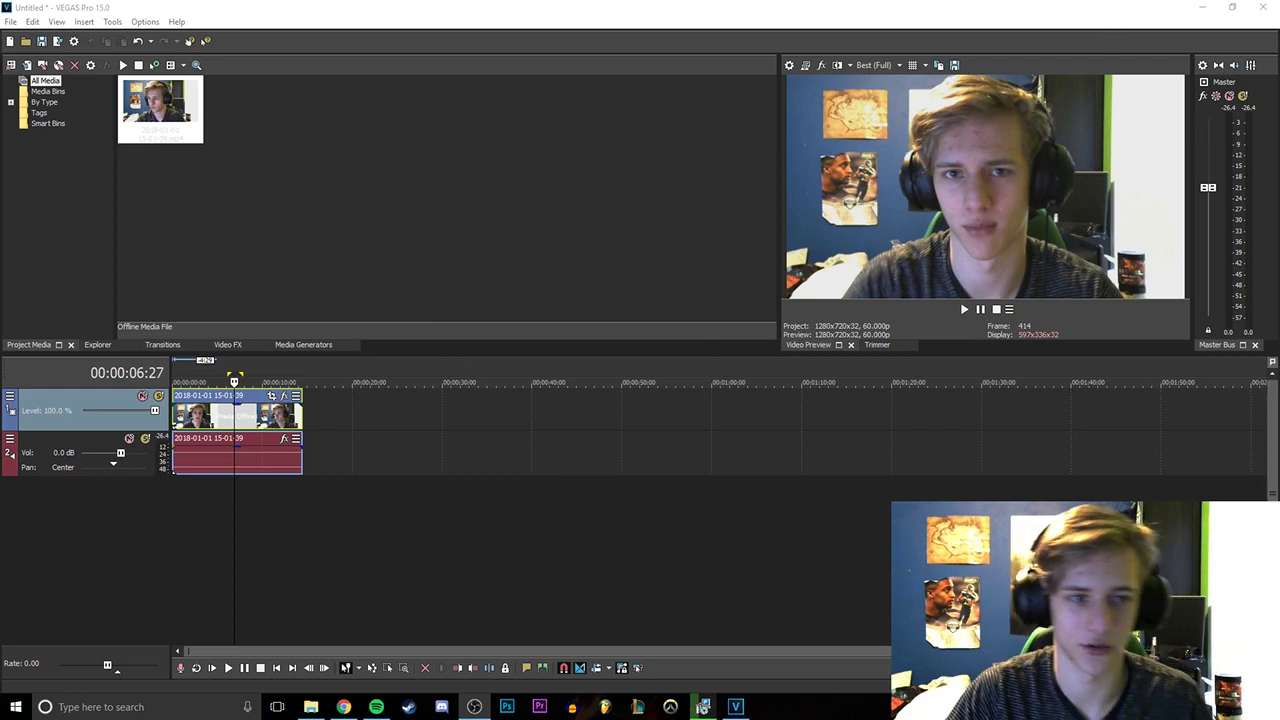
pyautogui.click(248, 155)
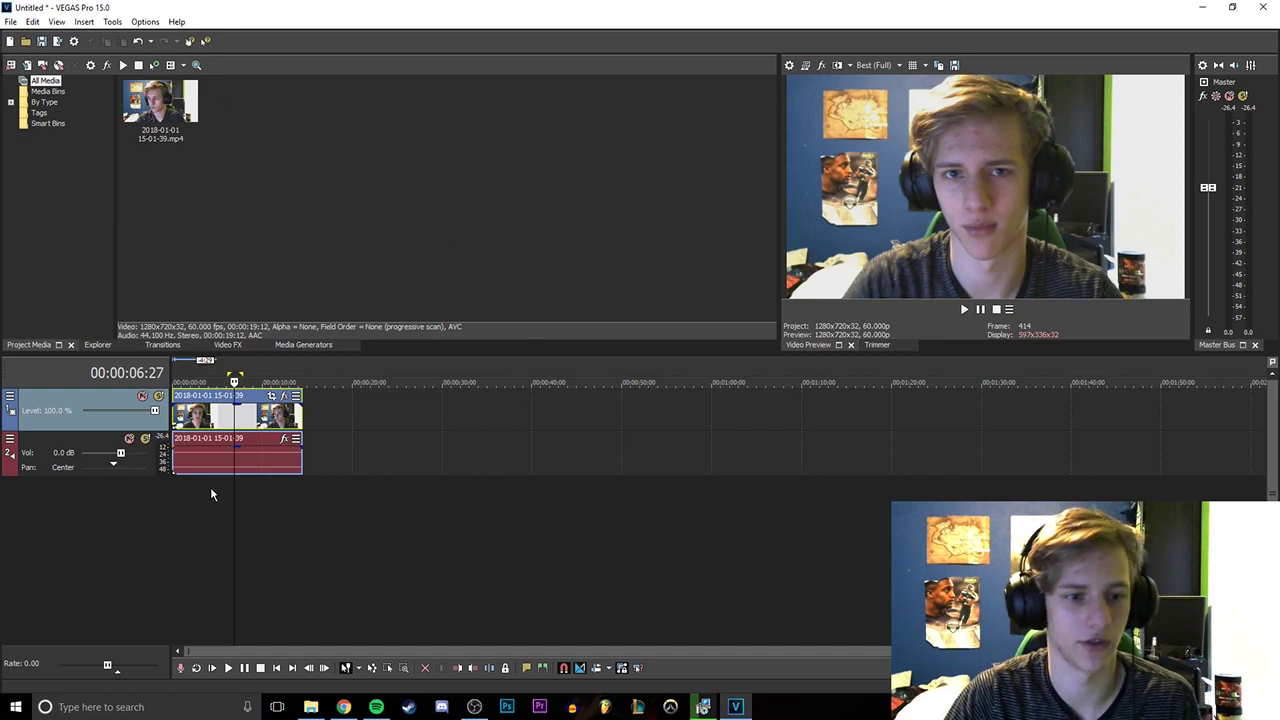
# - Split the clip at about nine seconds and move the later piece to the right
pyautogui.click(258, 420)
pyautogui.press('s')
pyautogui.moveTo(277, 420); pyautogui.dragTo(349, 422)
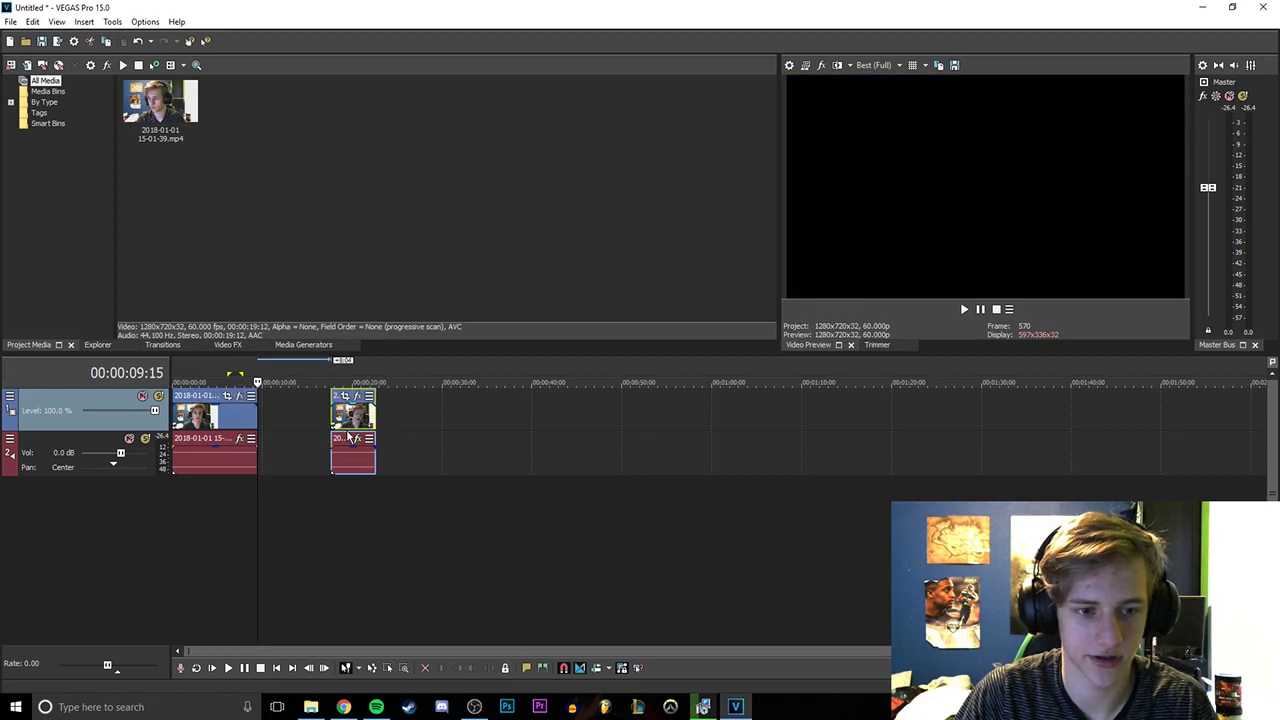
pyautogui.rightClick(345, 425)
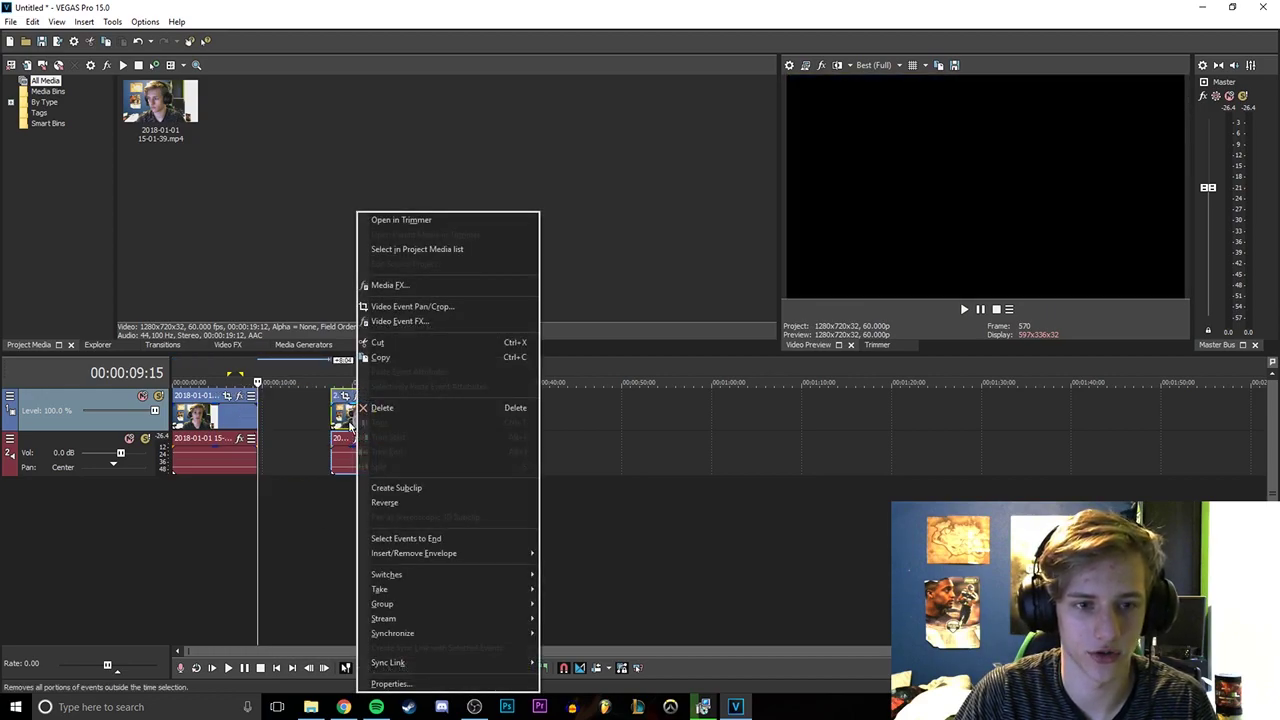
pyautogui.click(265, 430)
# - Slide the second clip left until it butts against the first clip
pyautogui.click(225, 437)
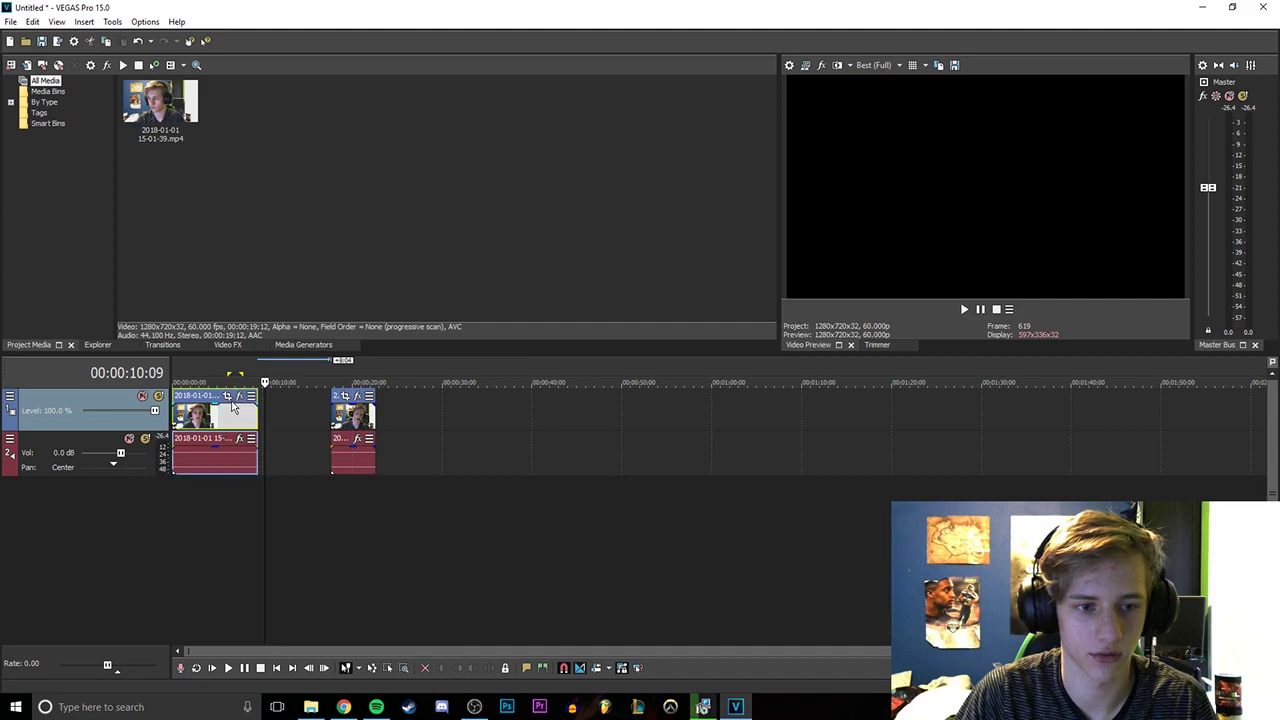
pyautogui.hscroll(1, 225, 437)
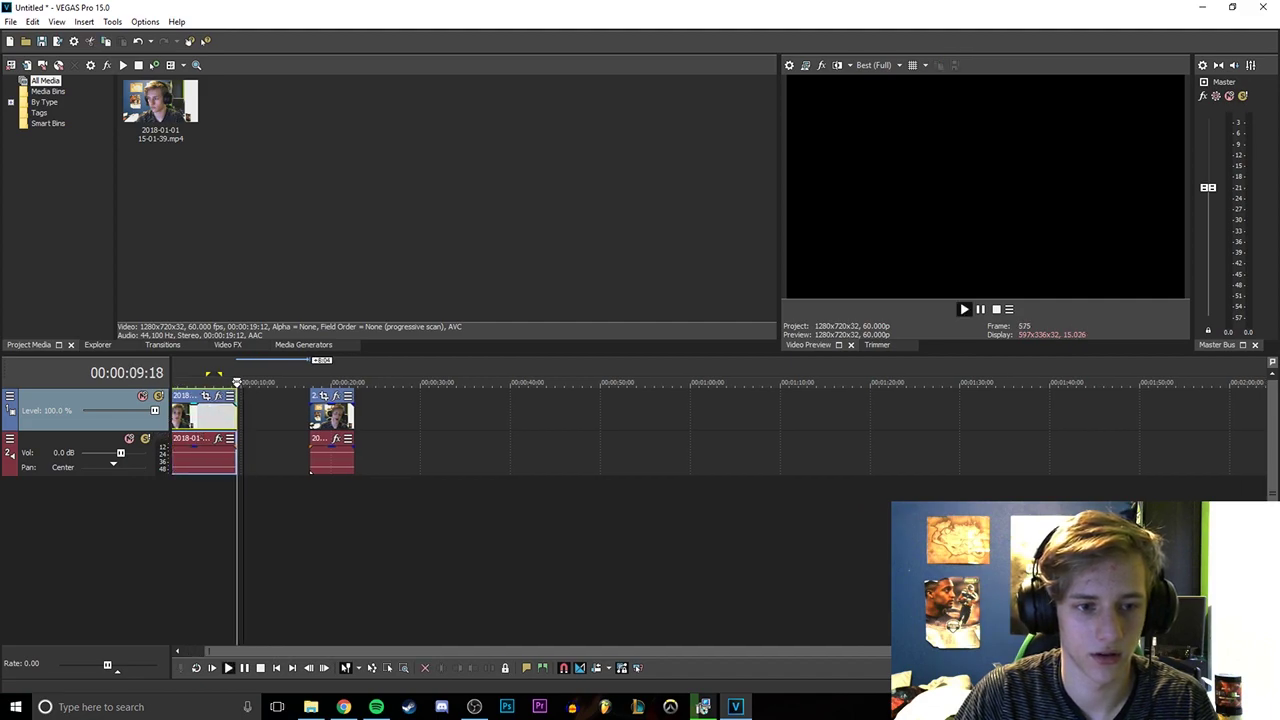
pyautogui.moveTo(243, 383); pyautogui.dragTo(218, 383)
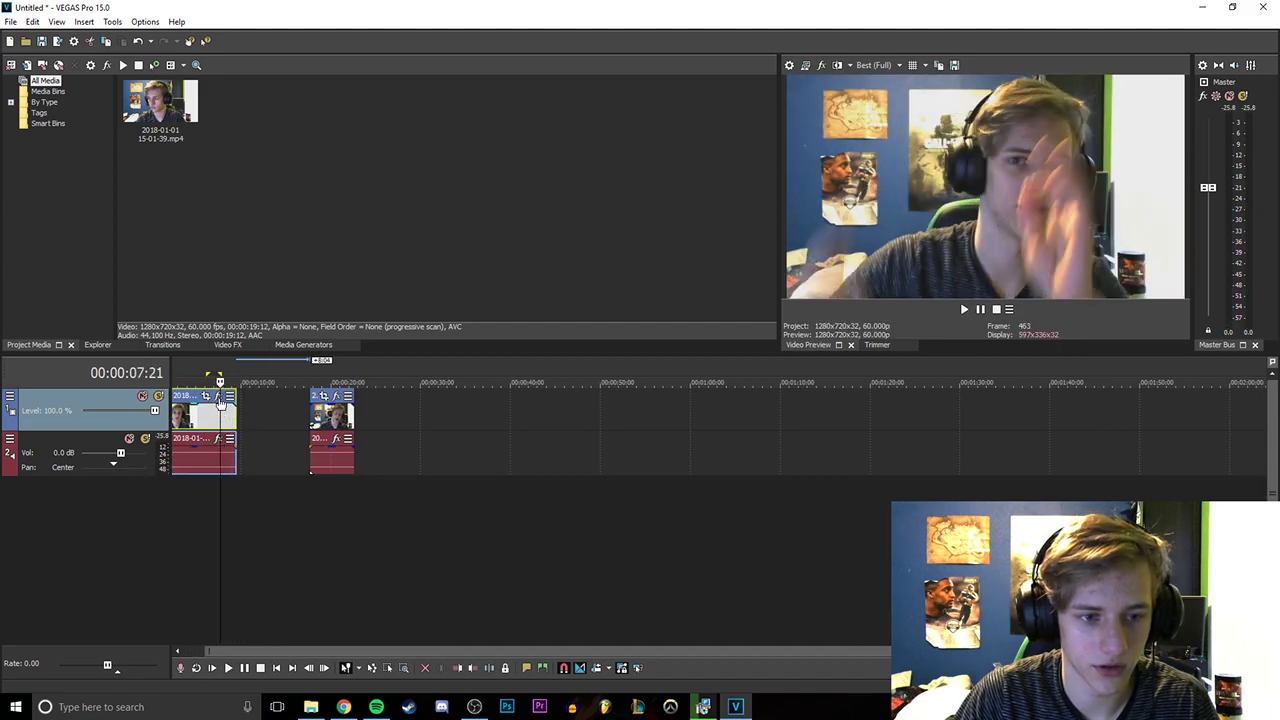
pyautogui.rightClick(213, 420)
pyautogui.click(212, 409)
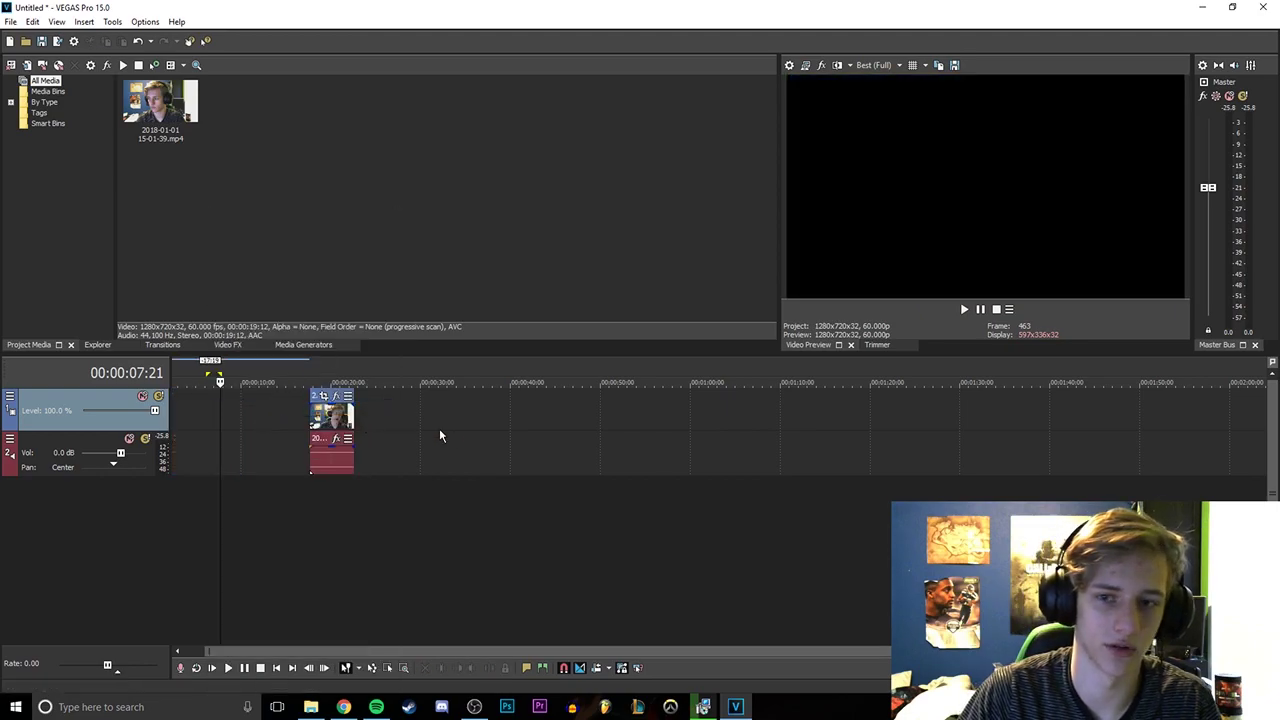
pyautogui.hotkey('ctrl', 'z')
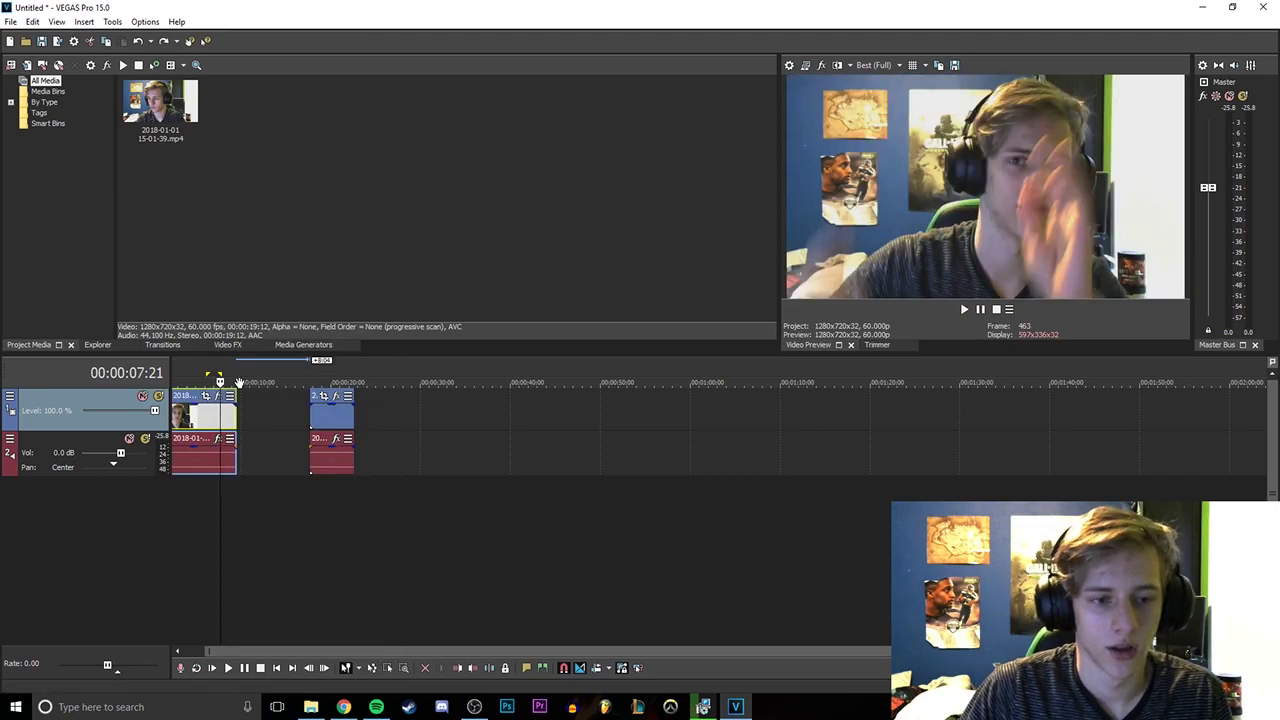
pyautogui.hscroll(-1, 225, 623)
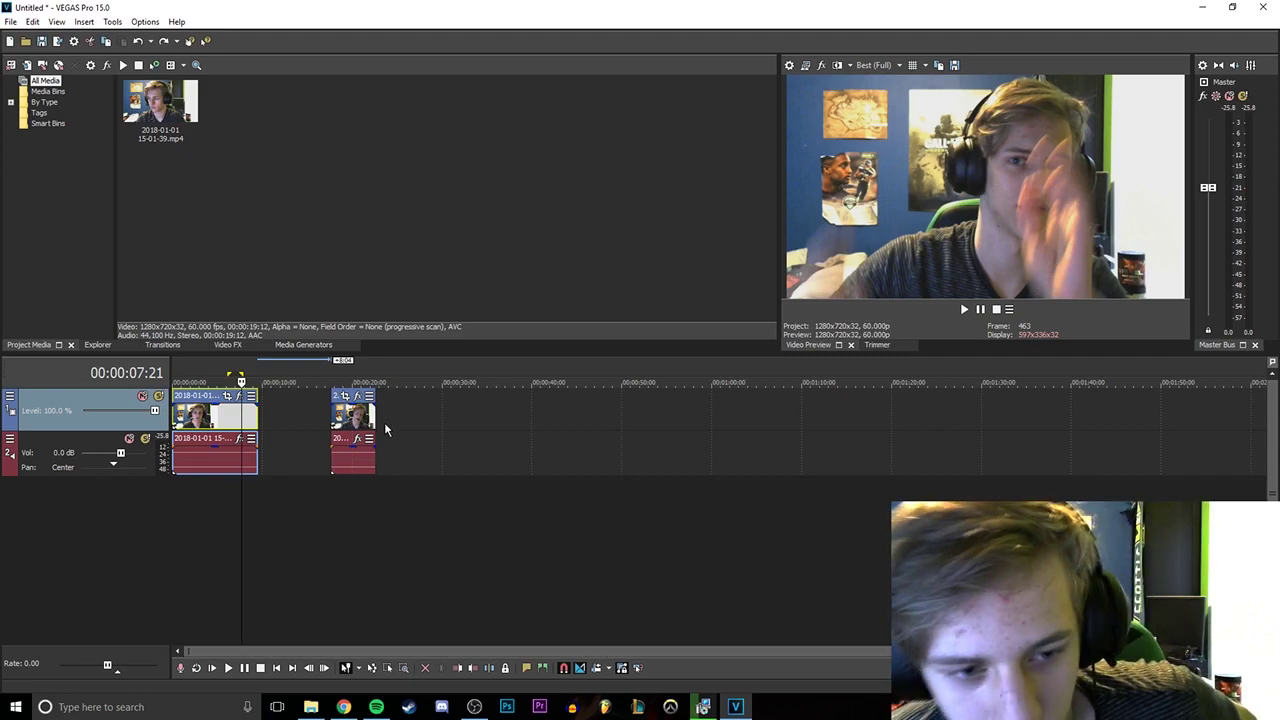
pyautogui.moveTo(350, 425); pyautogui.dragTo(276, 420)
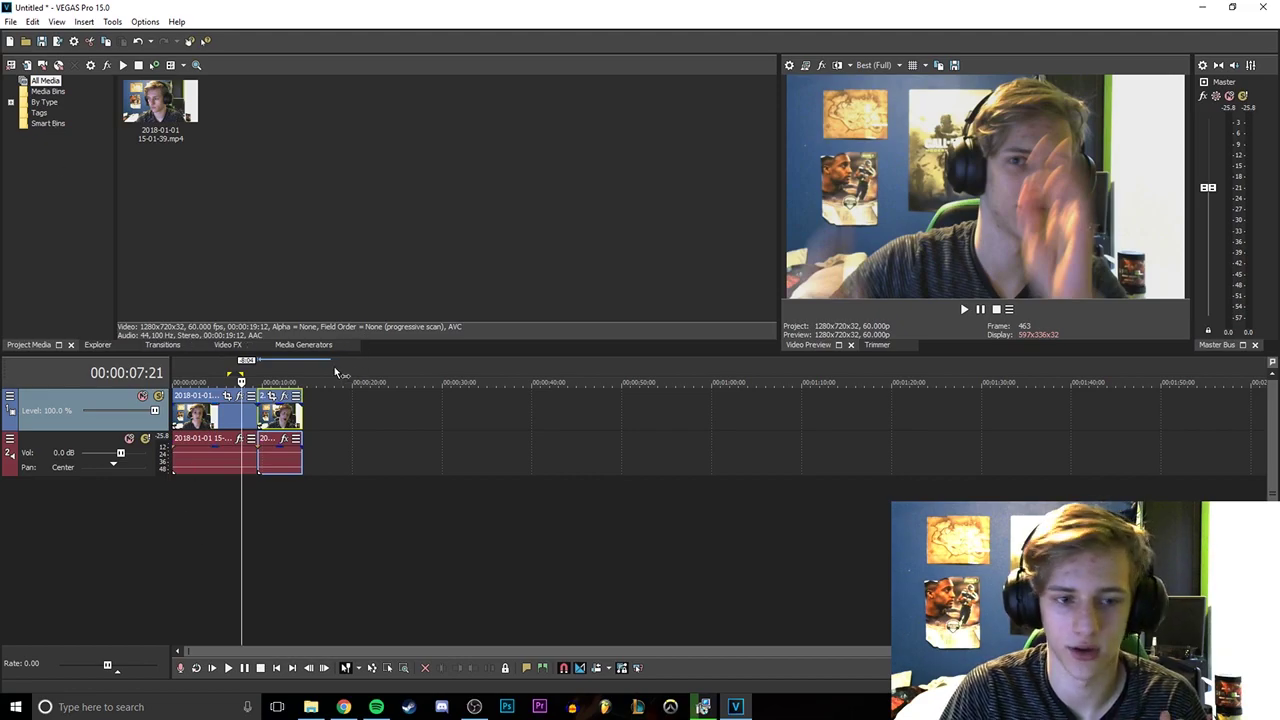
# - Apply the 3D Blinds Left to Right transition where the two clips meet and preview it
pyautogui.click(165, 344)
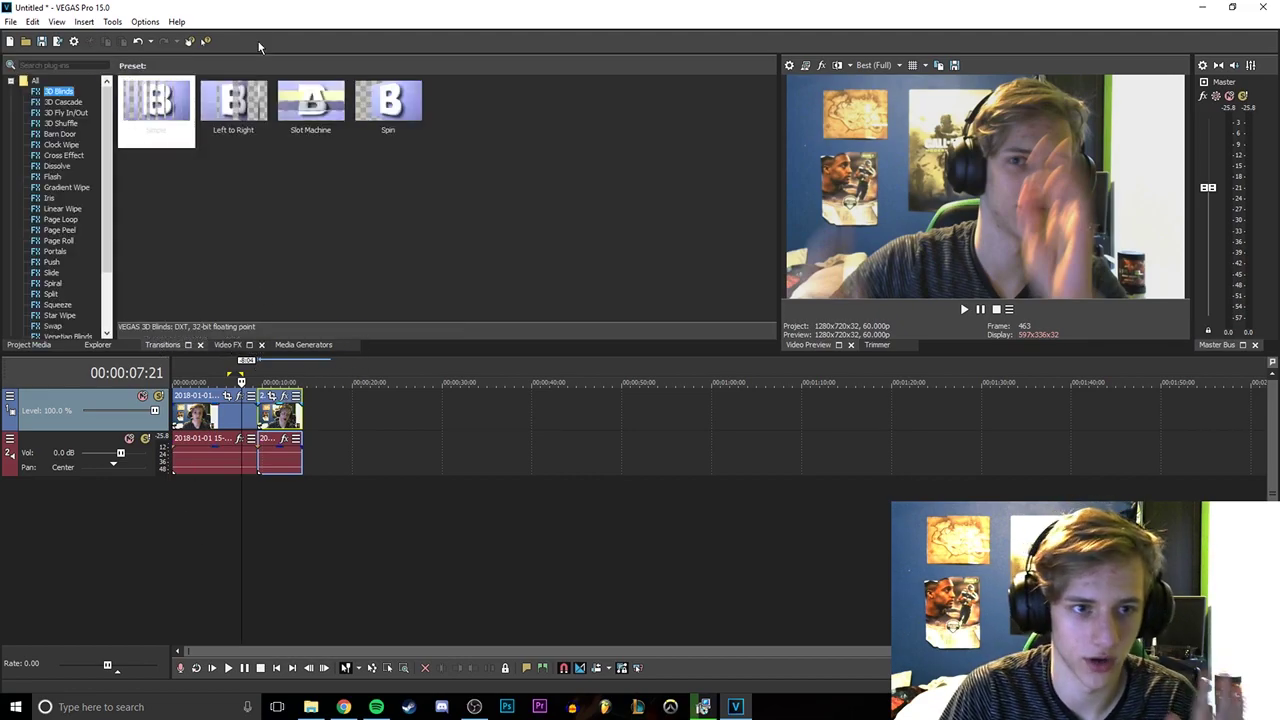
pyautogui.click(245, 112)
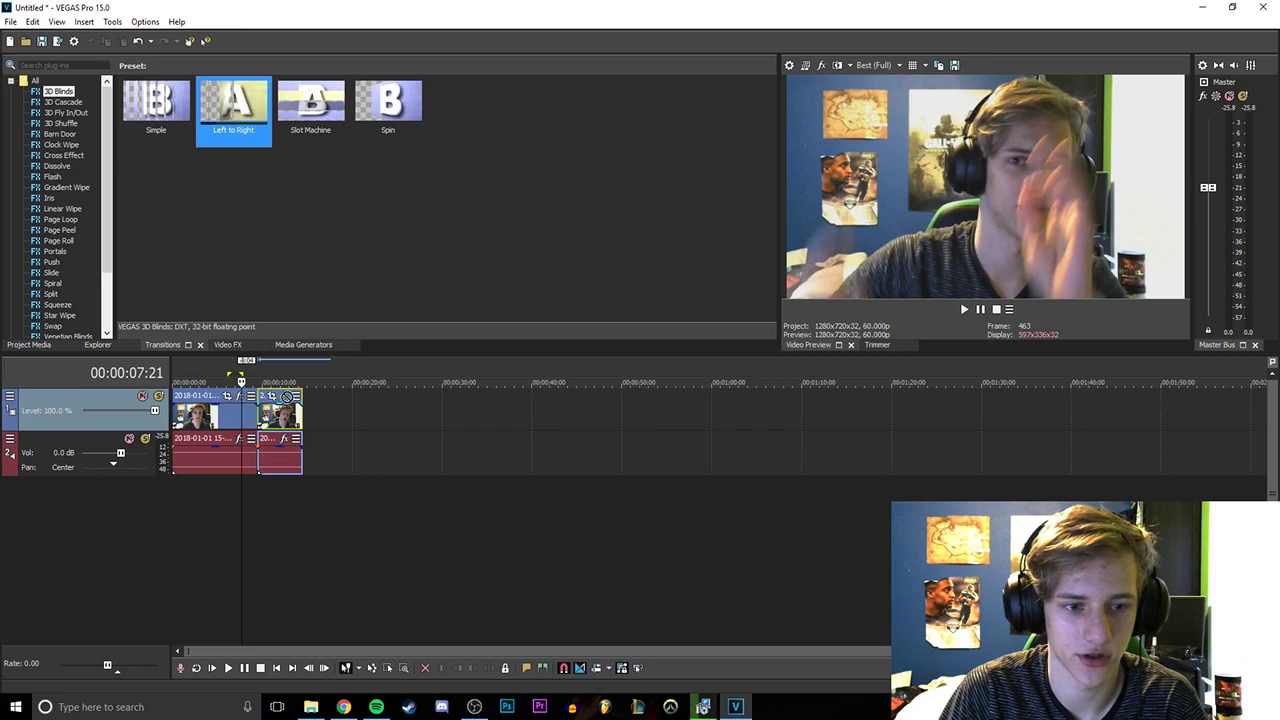
pyautogui.moveTo(237, 144)
pyautogui.mouseDown()
pyautogui.moveTo(259, 425)
pyautogui.moveTo(282, 421)
pyautogui.mouseUp()
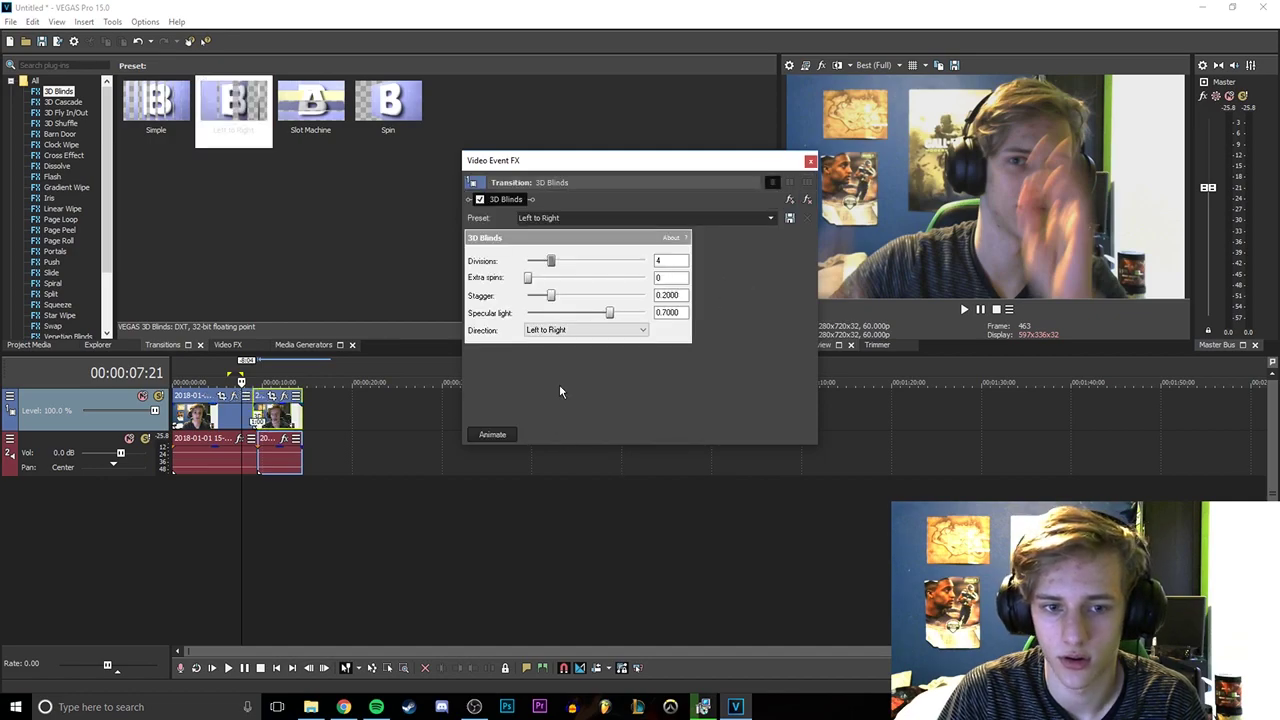
pyautogui.click(811, 162)
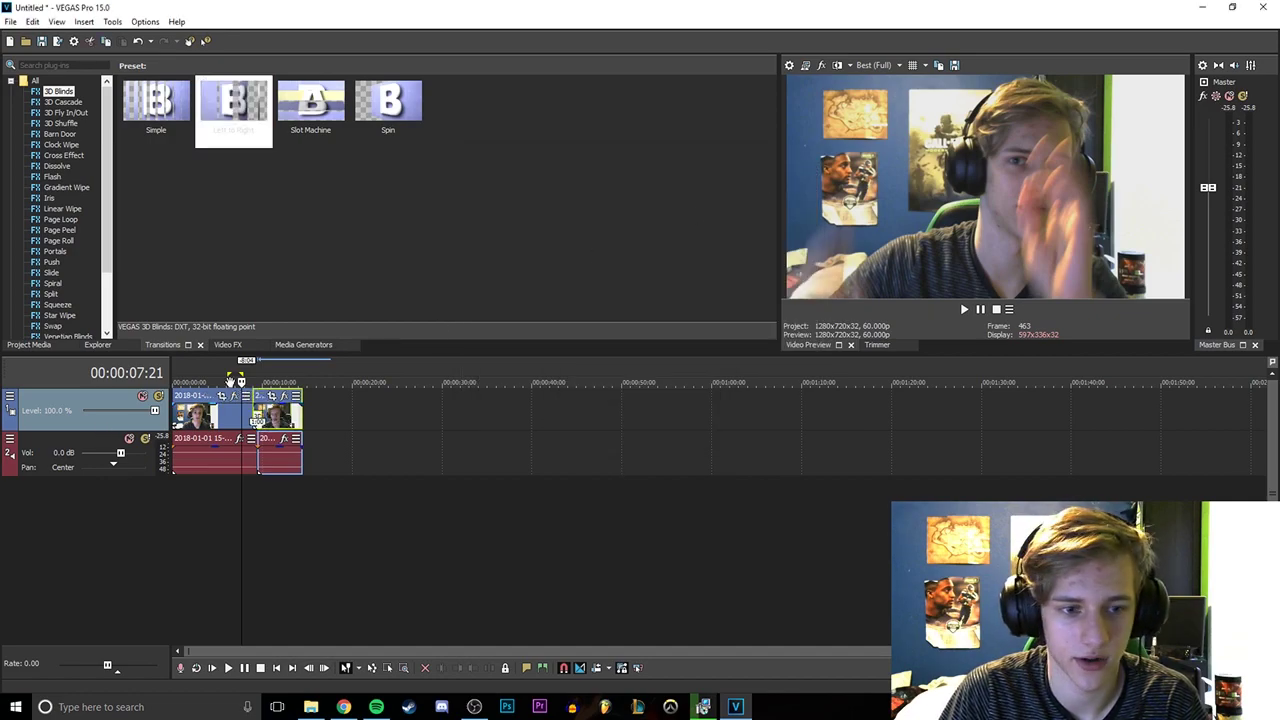
pyautogui.press('space')
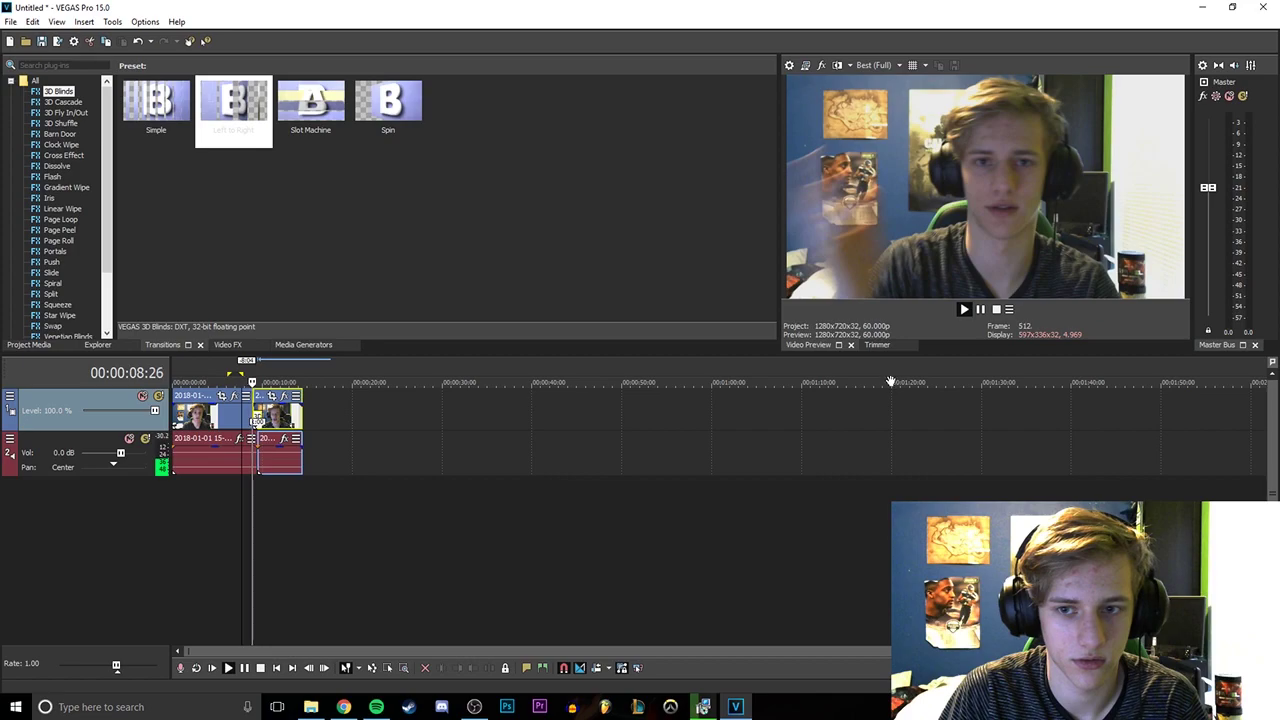
pyautogui.press('space')
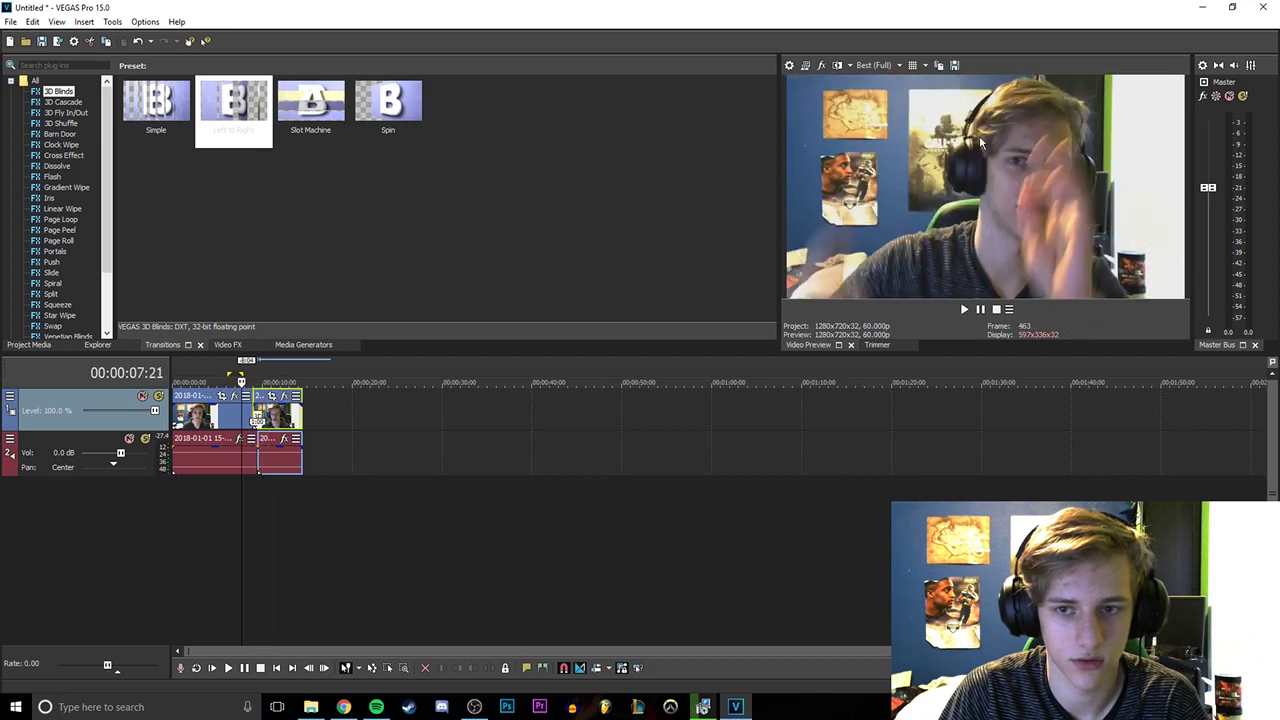
# - Lower preview quality to Preview Quarter and replay the transition
pyautogui.click(898, 66)
pyautogui.moveTo(884, 93)
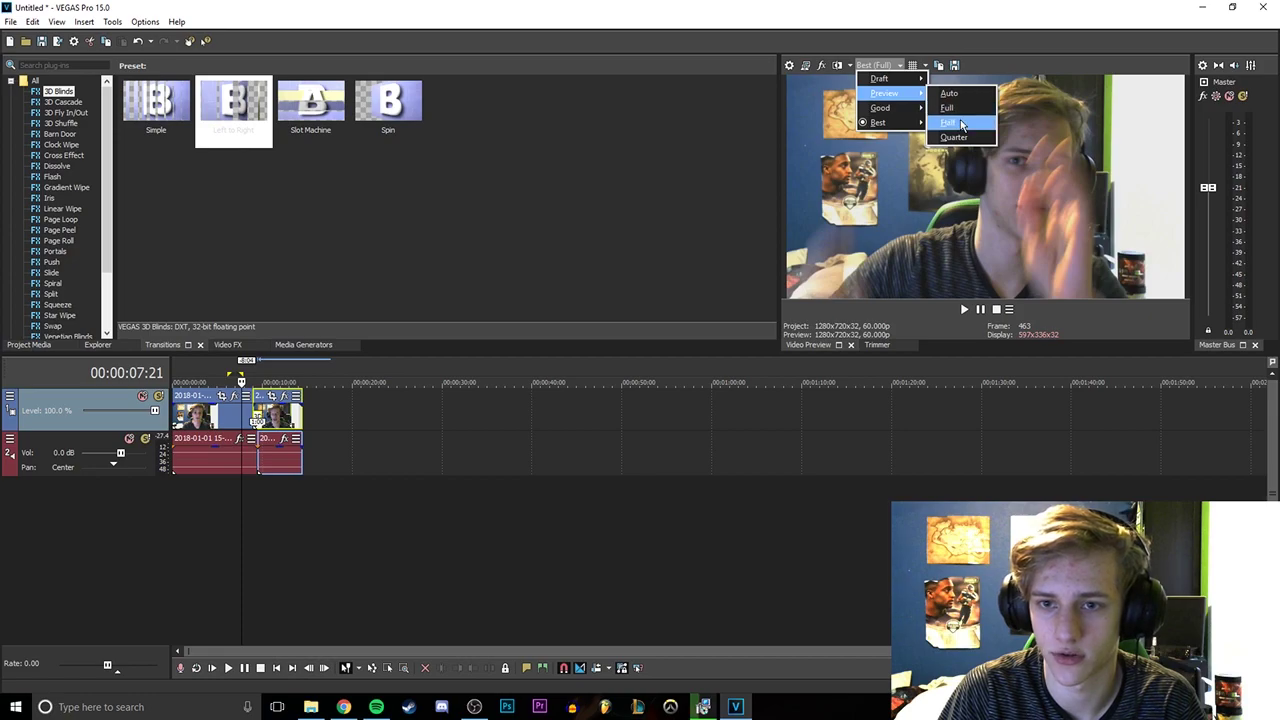
pyautogui.click(954, 137)
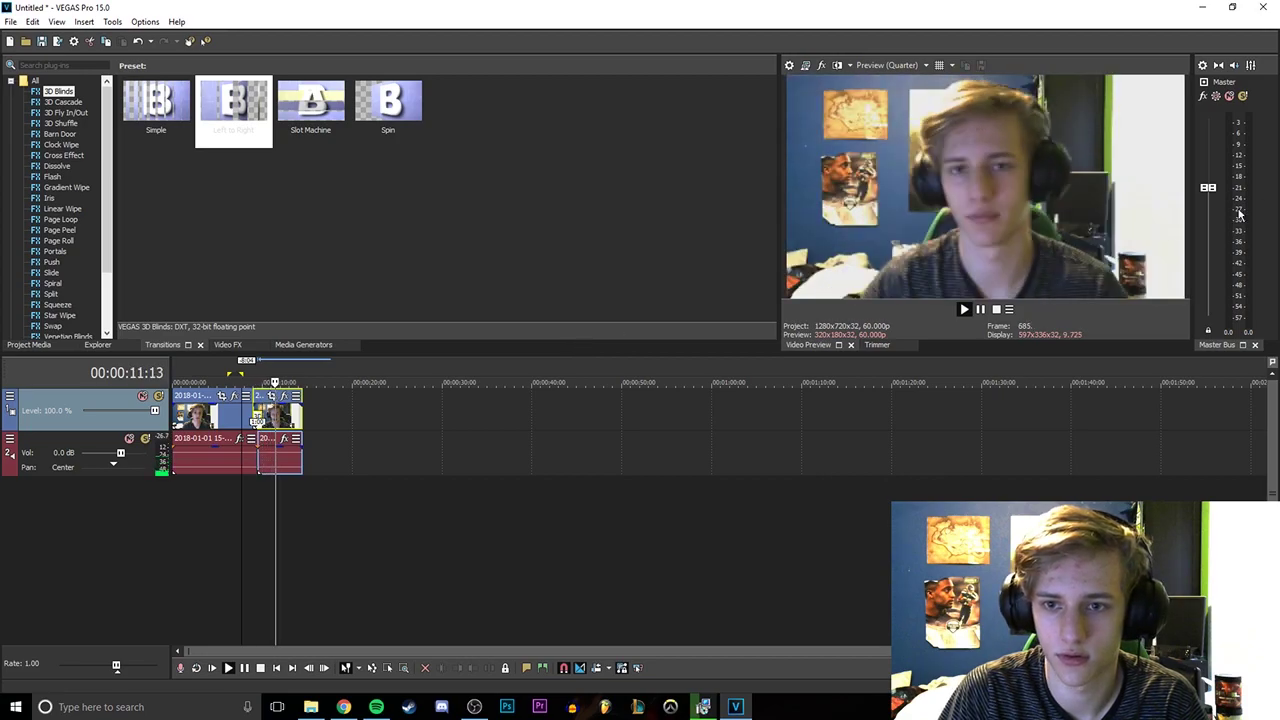
pyautogui.press('space')
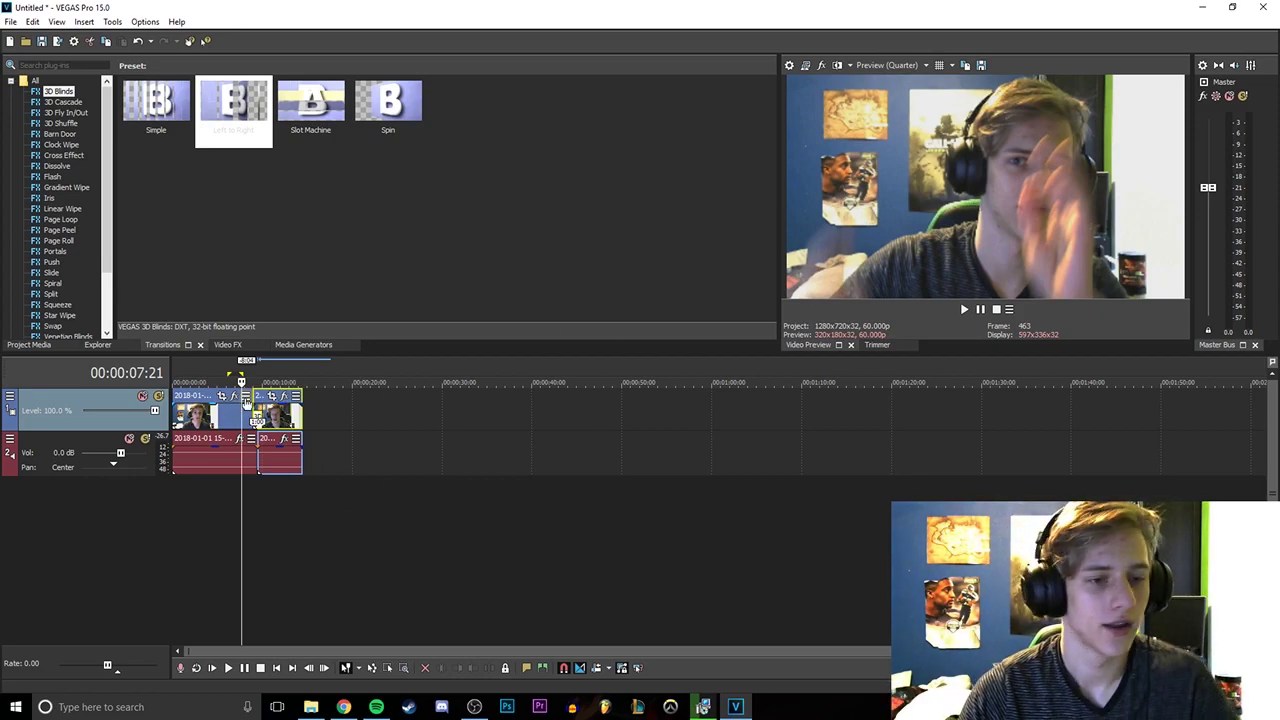
pyautogui.press('space')
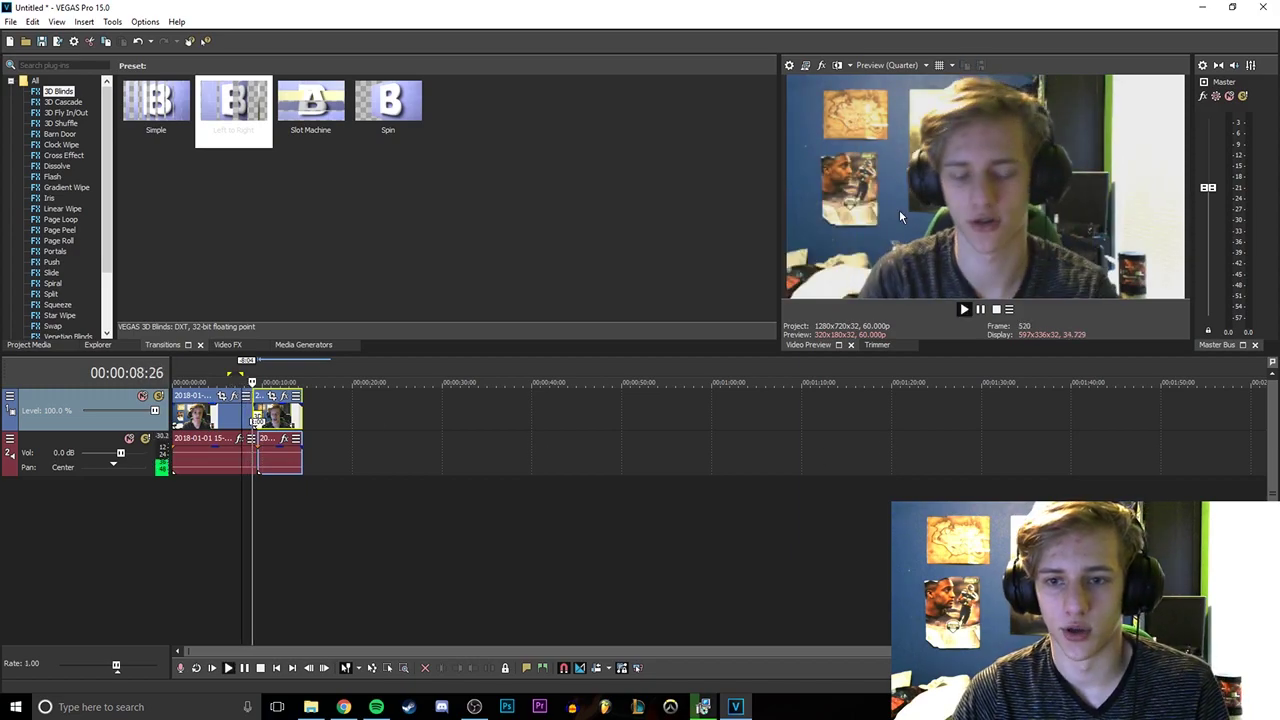
pyautogui.press('space')
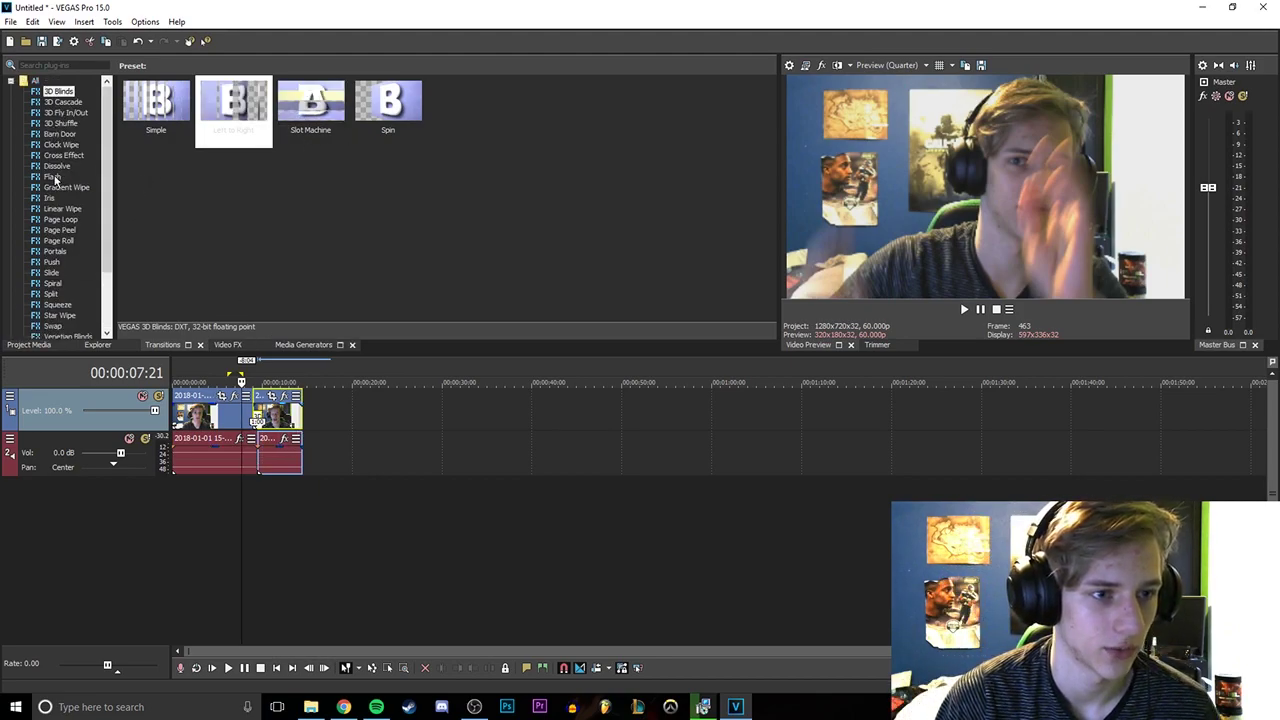
pyautogui.scroll(-3, 55, 178)
# - Drag the Titles & Text Default preset onto the video track after the clips
pyautogui.click(33, 345)
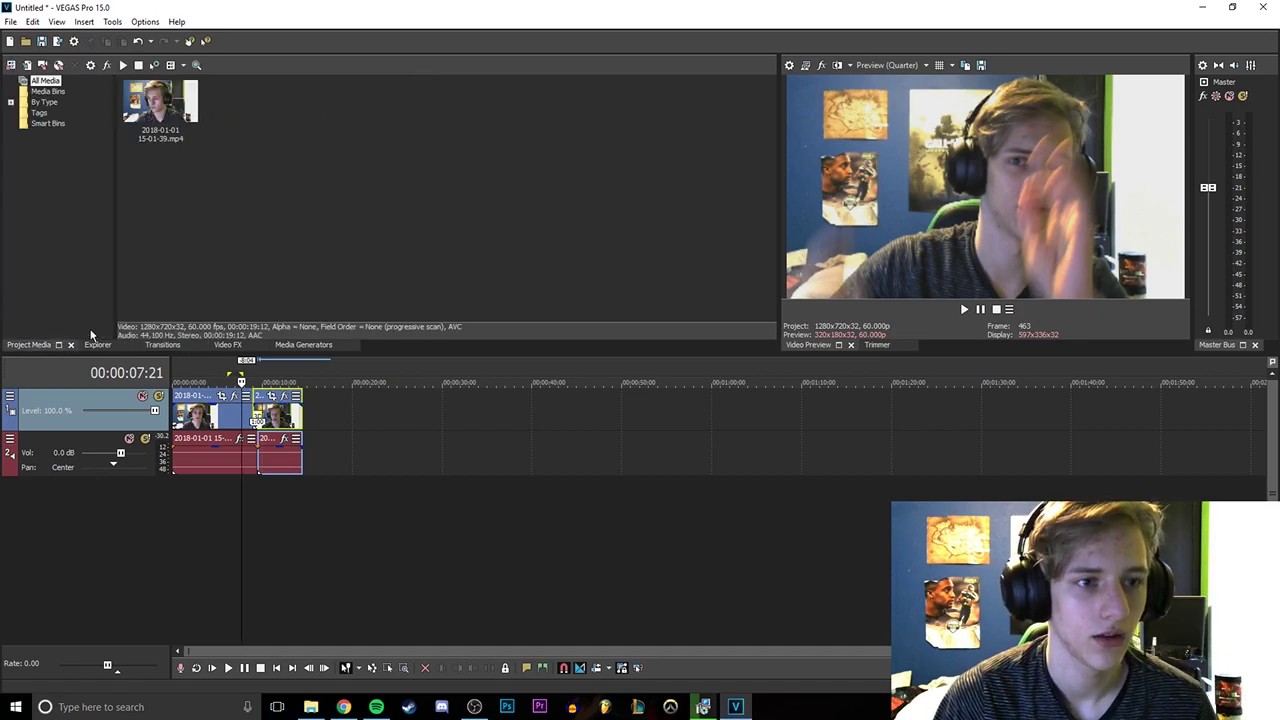
pyautogui.click(286, 345)
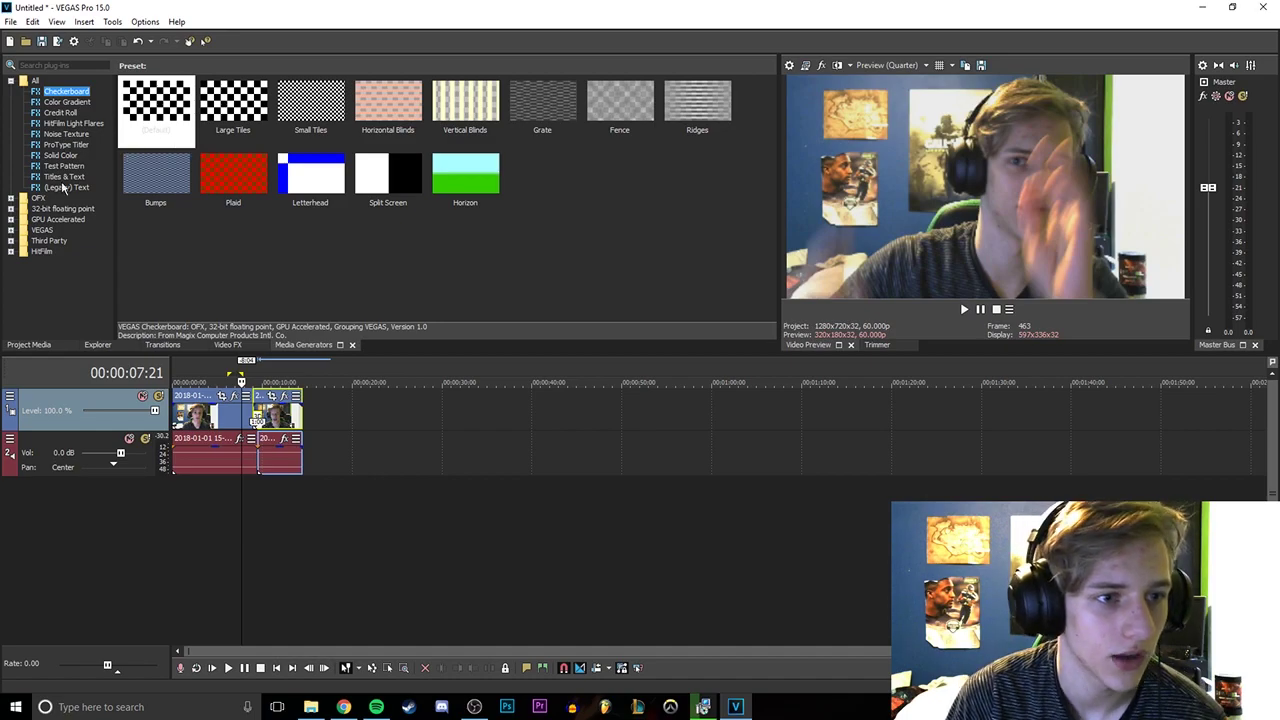
pyautogui.click(70, 177)
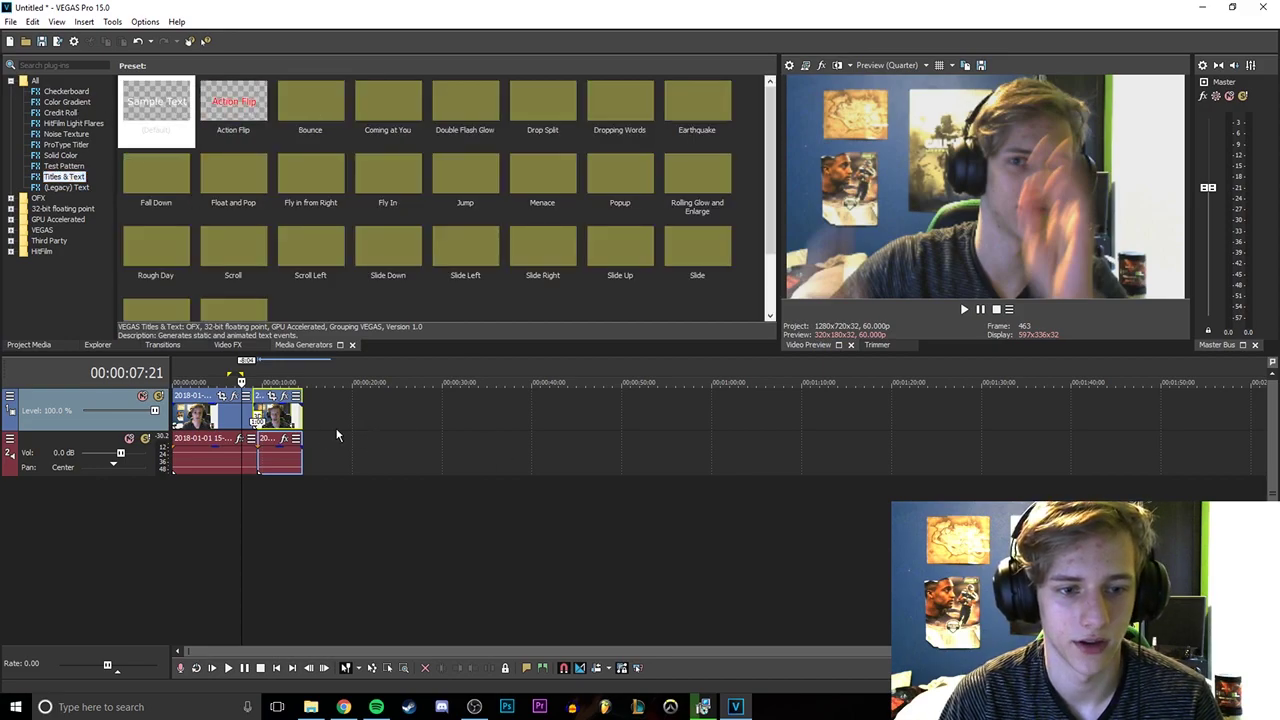
pyautogui.moveTo(178, 105); pyautogui.dragTo(340, 410)
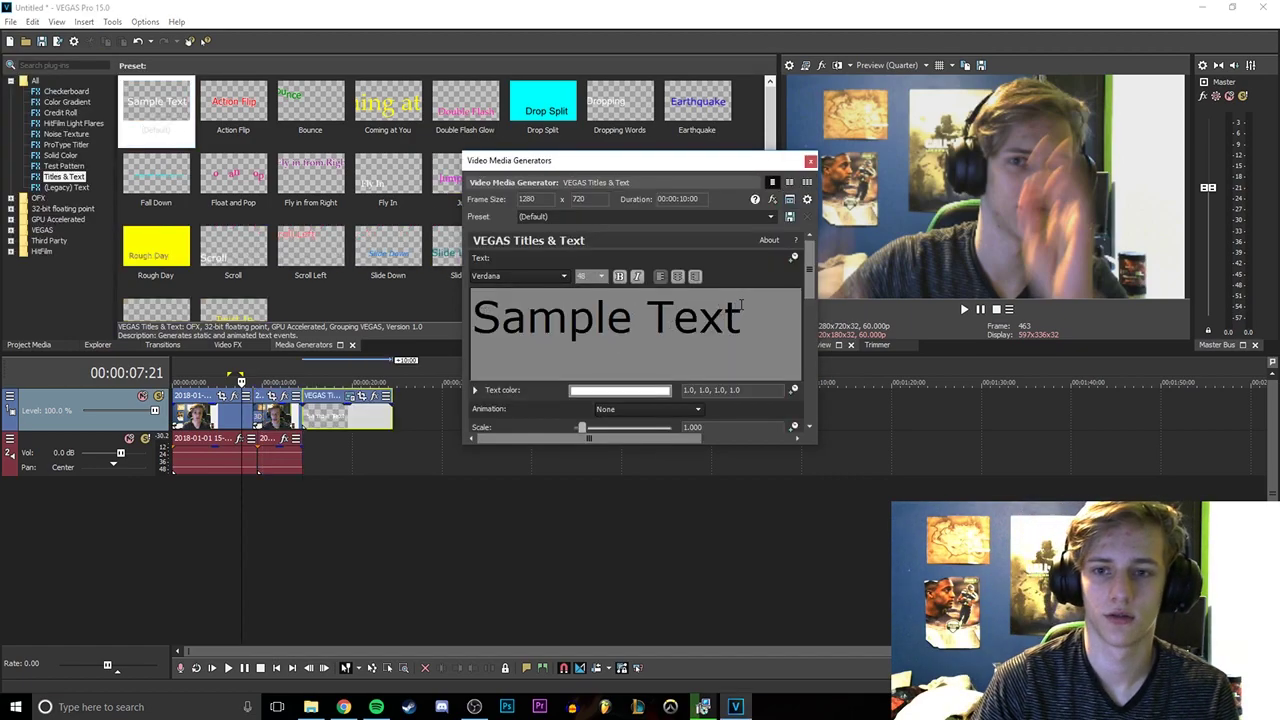
# - Replace the Sample Text placeholder with 'dank memes' and close the title settings
pyautogui.doubleClick(660, 318)
pyautogui.hotkey('ctrl', 'a')
pyautogui.press('BackSpace')
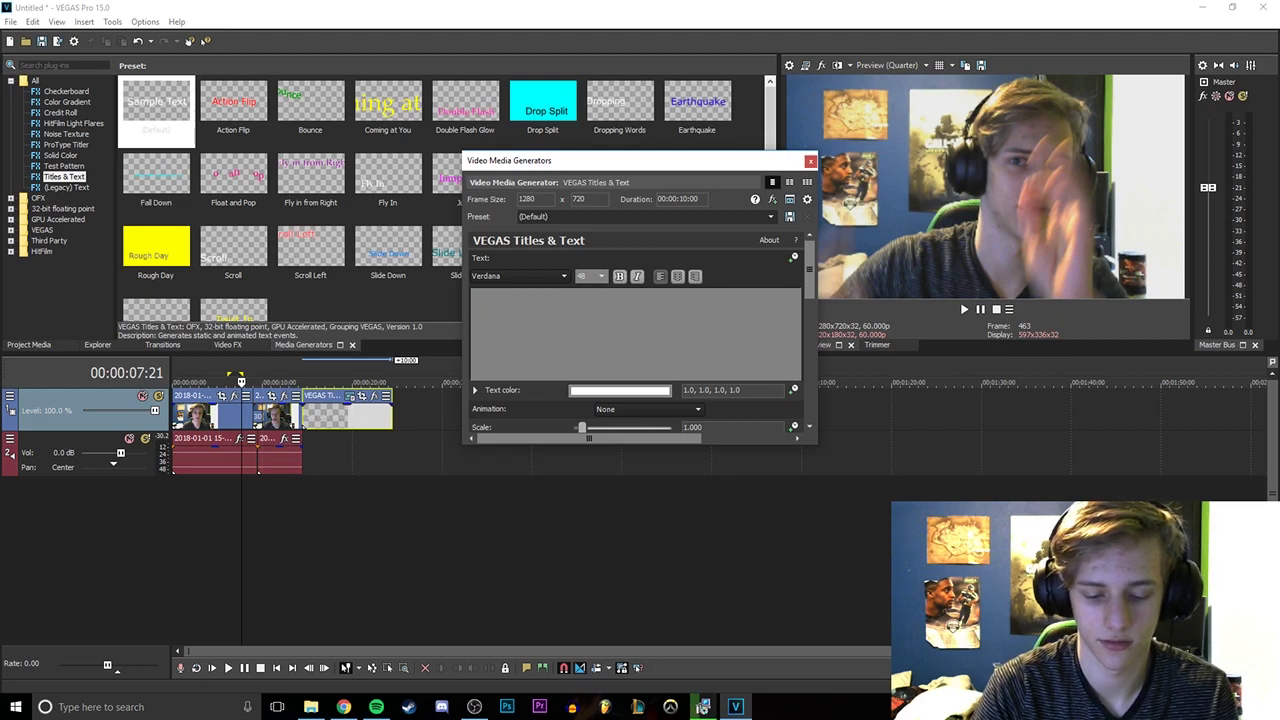
pyautogui.write('dank mames')
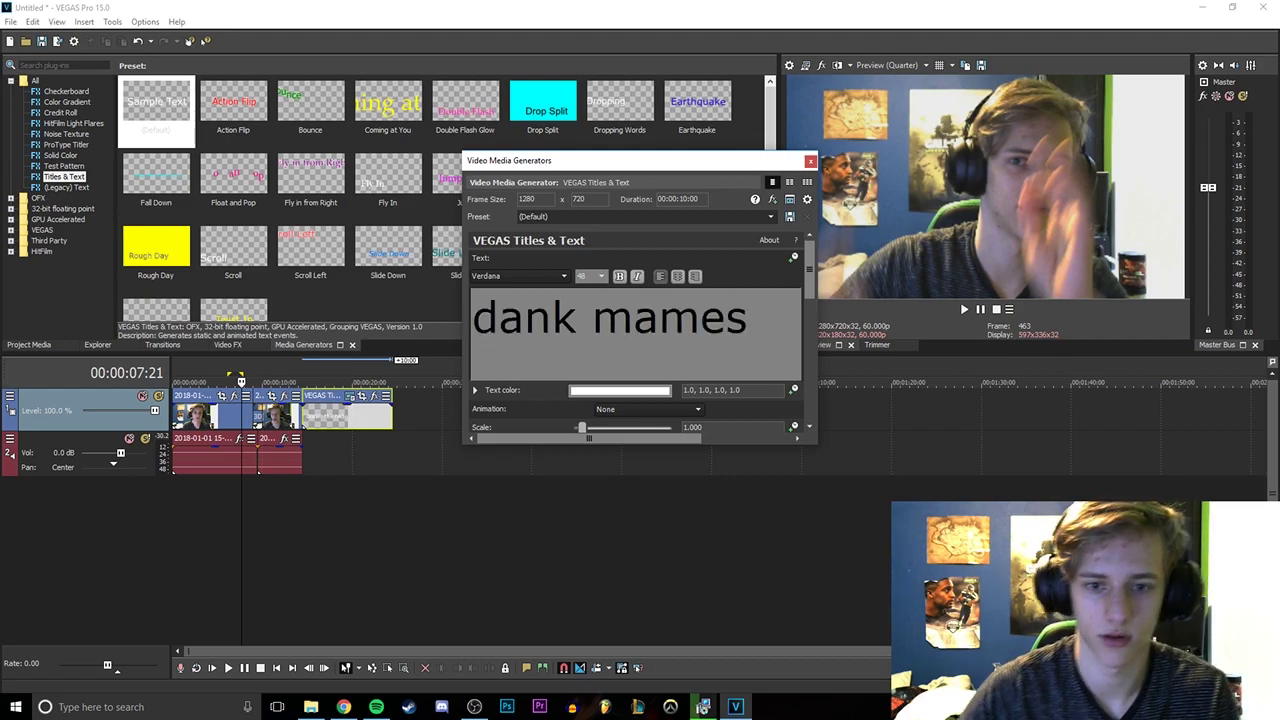
pyautogui.press('BackSpace')
pyautogui.press('BackSpace')
pyautogui.press('BackSpace')
pyautogui.press('BackSpace')
pyautogui.write('ems')
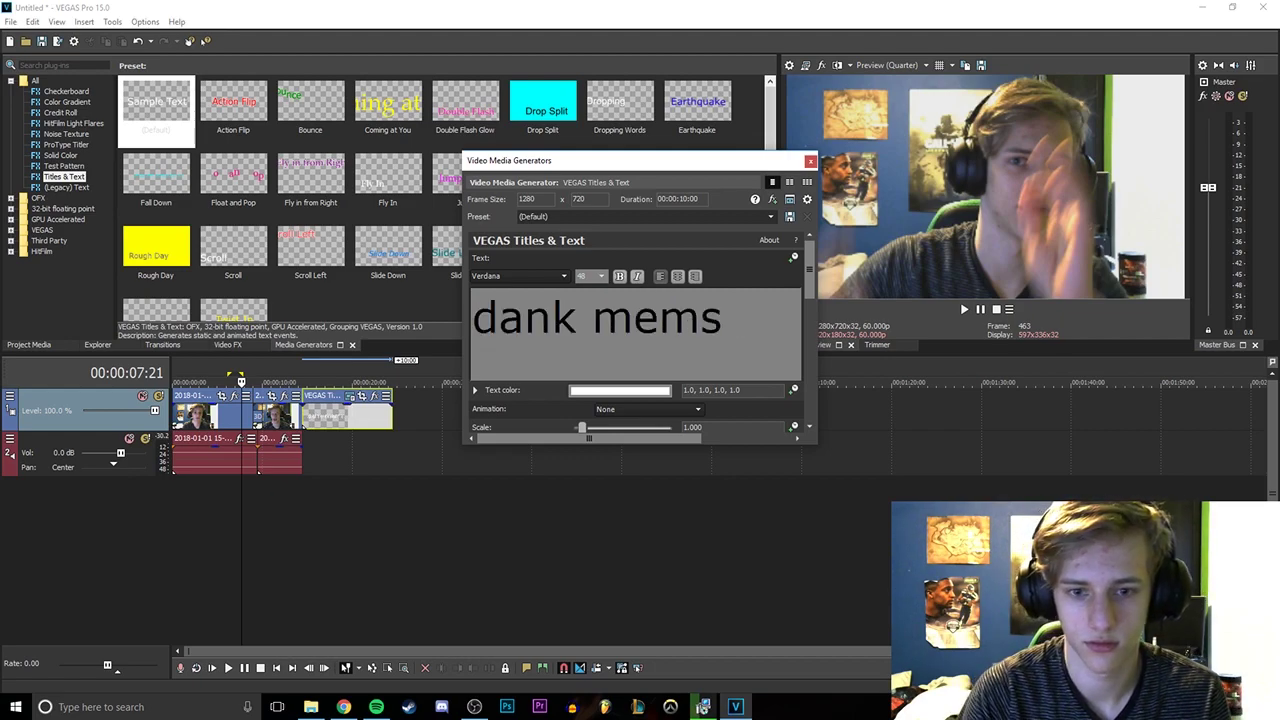
pyautogui.press('BackSpace')
pyautogui.write('es')
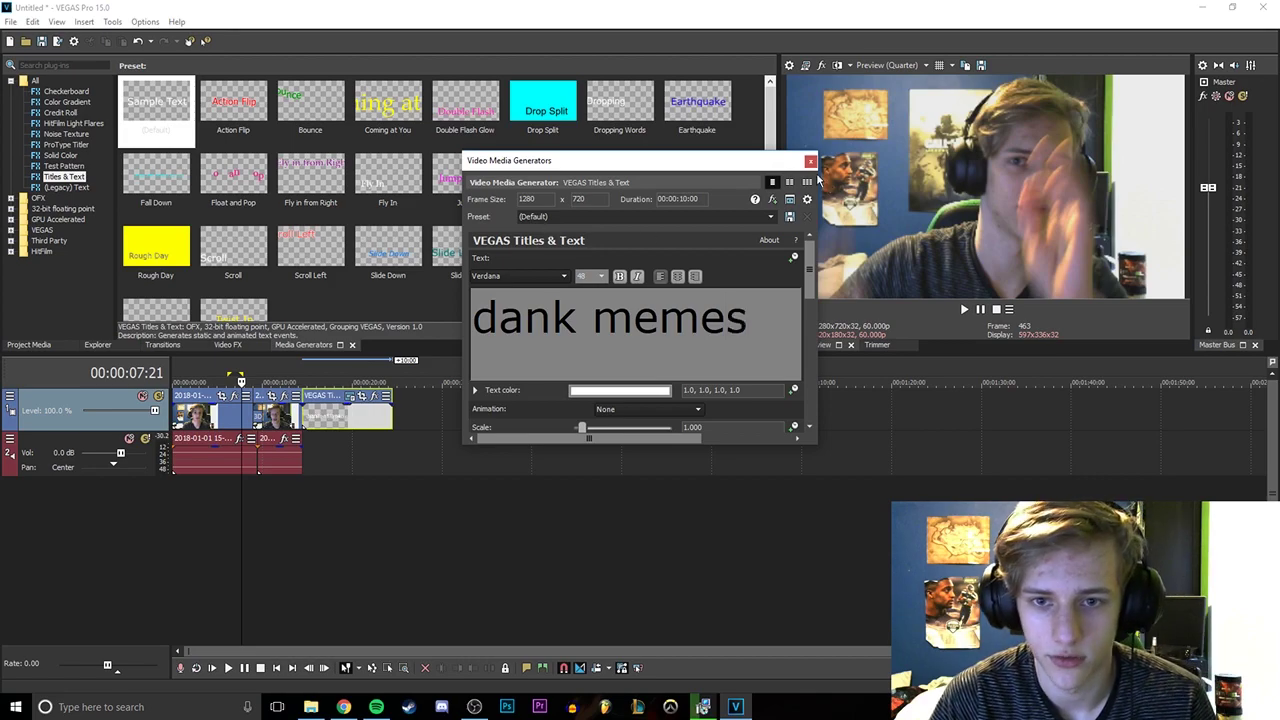
pyautogui.click(809, 161)
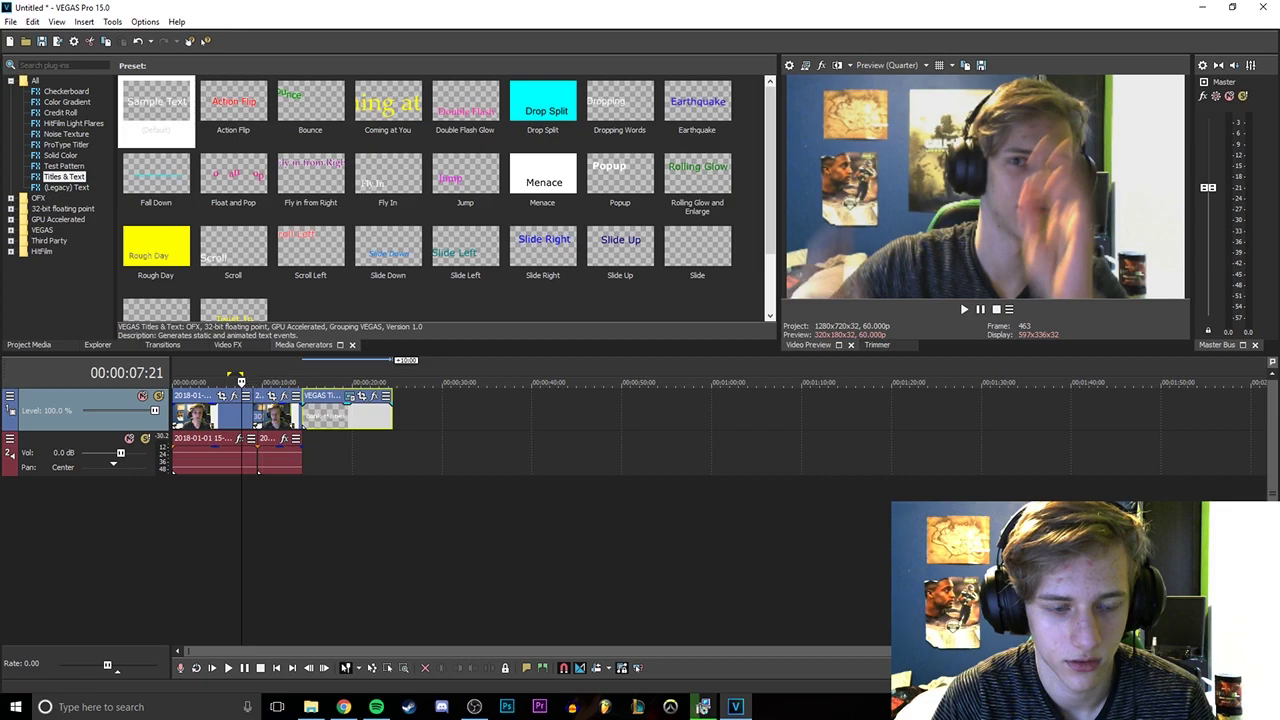
pyautogui.click(239, 382)
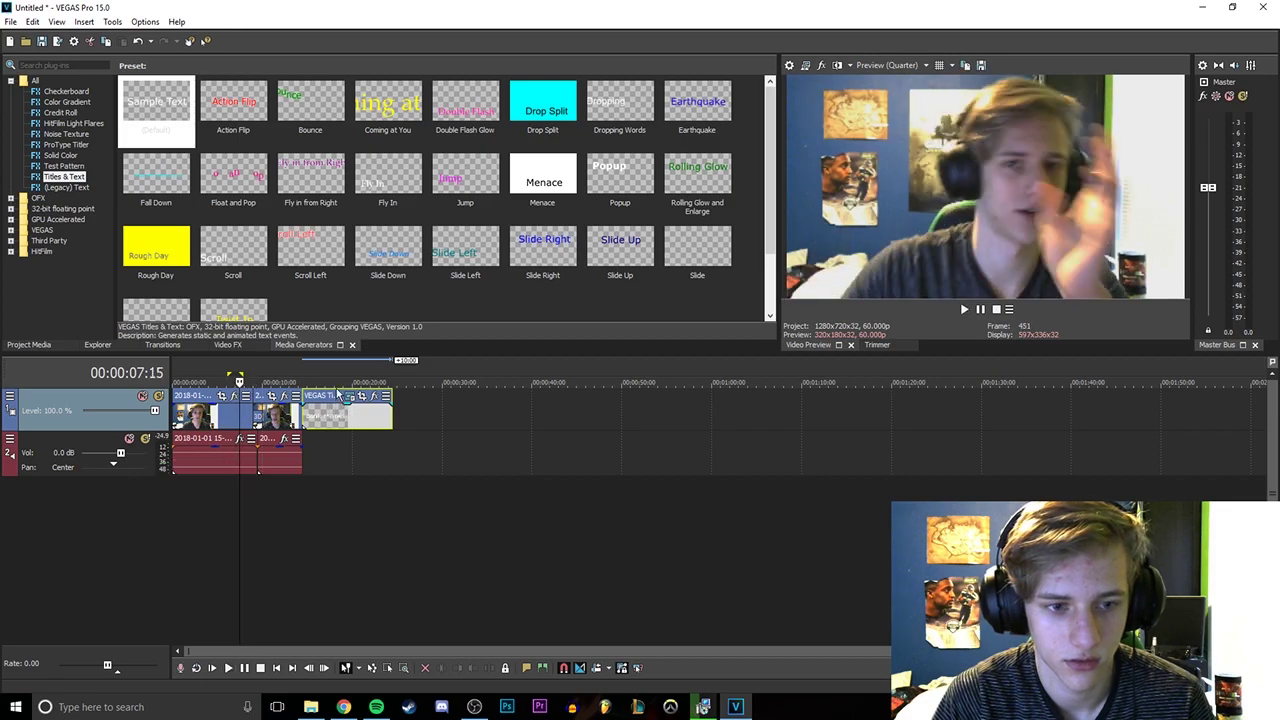
pyautogui.doubleClick(337, 395)
pyautogui.click(337, 399)
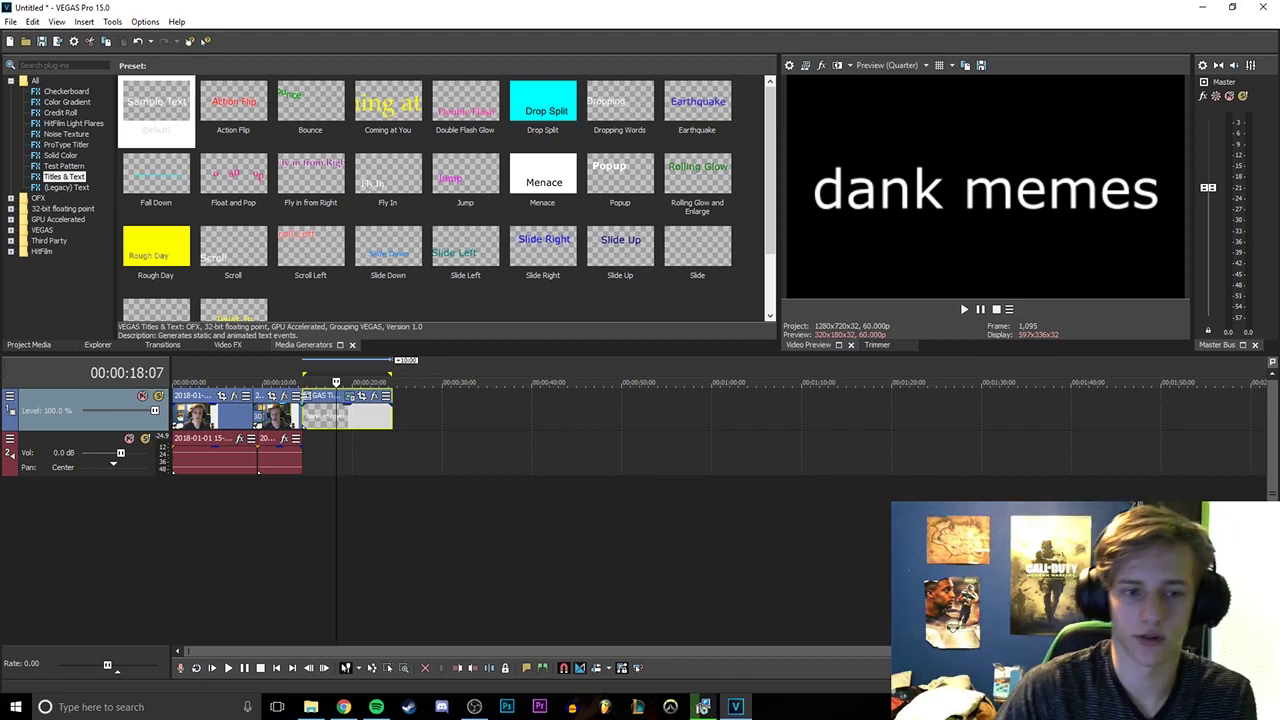
pyautogui.click(295, 397)
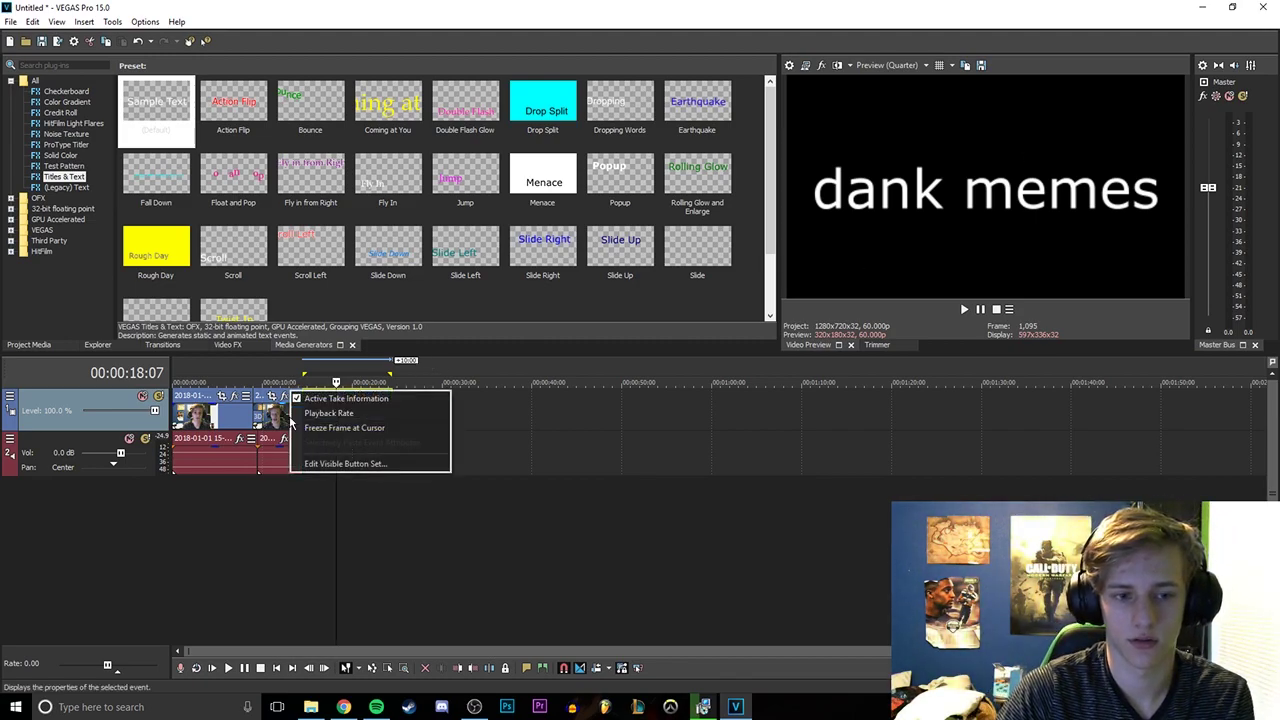
pyautogui.click(291, 420)
pyautogui.press('space')
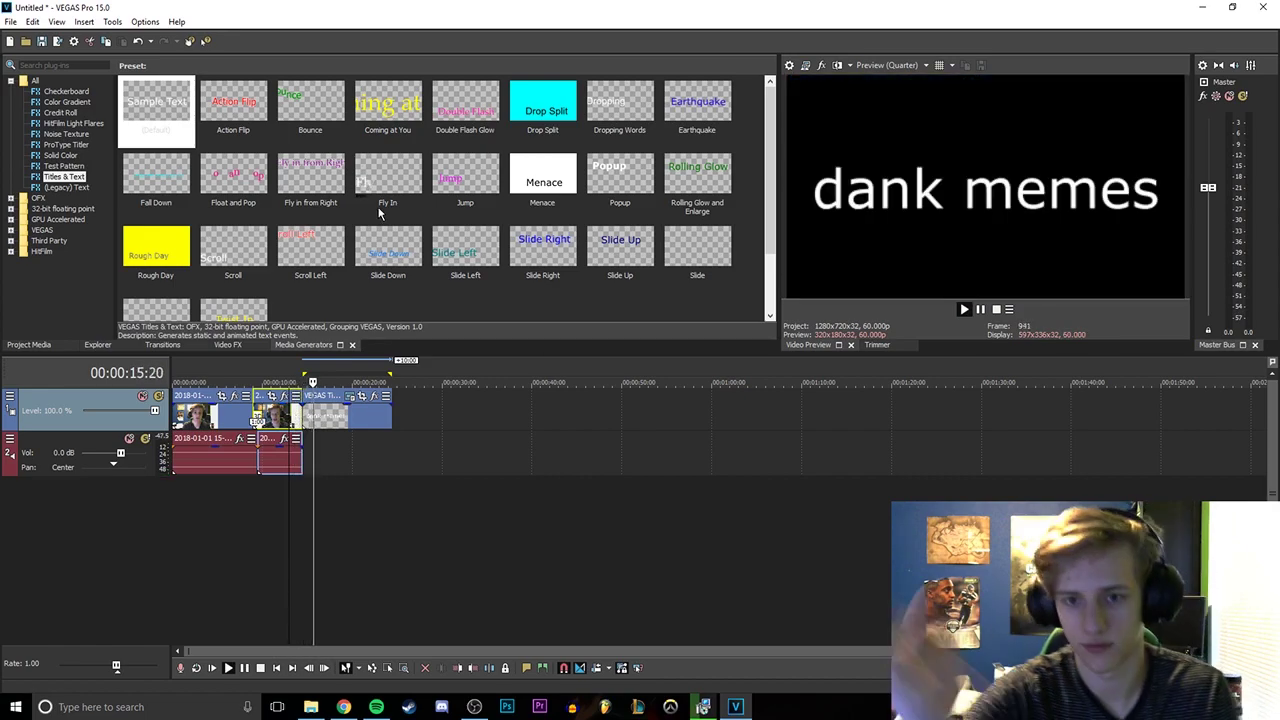
pyautogui.press('space')
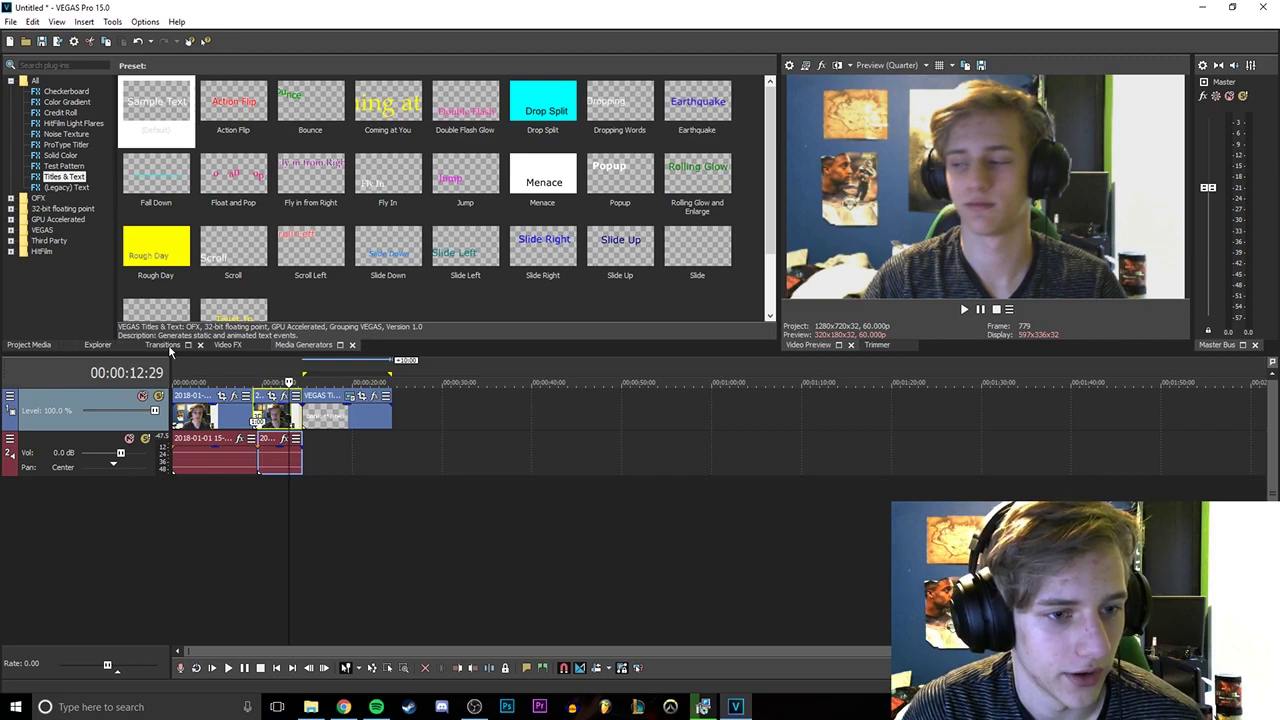
# - Apply the Chroma Blur Medium Blur preset to the second webcam clip
pyautogui.click(227, 345)
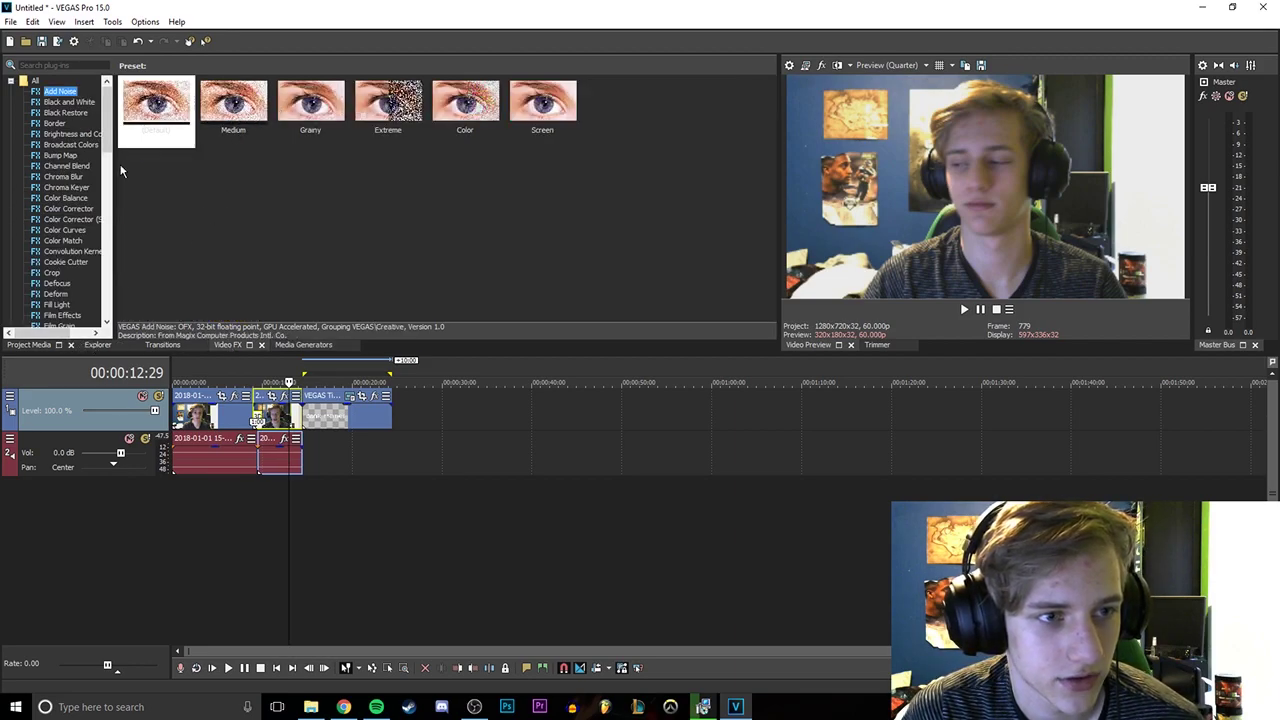
pyautogui.click(62, 176)
pyautogui.moveTo(310, 105); pyautogui.dragTo(295, 411)
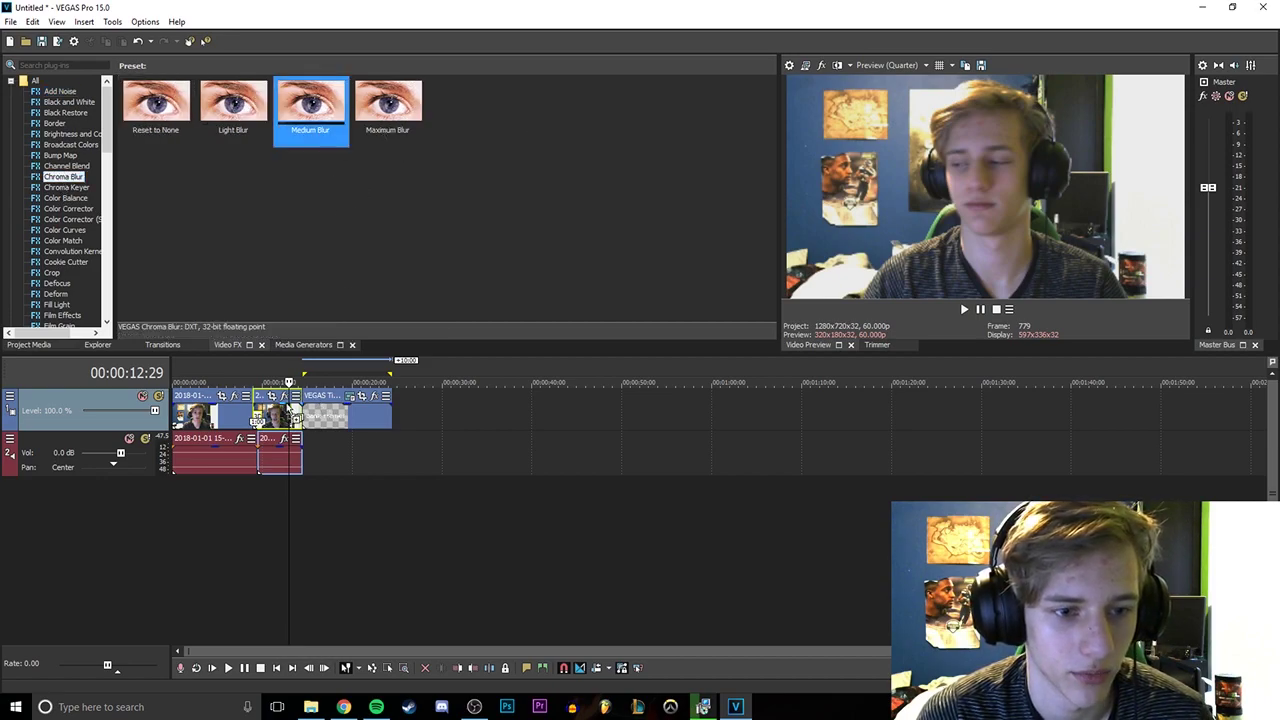
pyautogui.moveTo(376, 452); pyautogui.dragTo(340, 418)
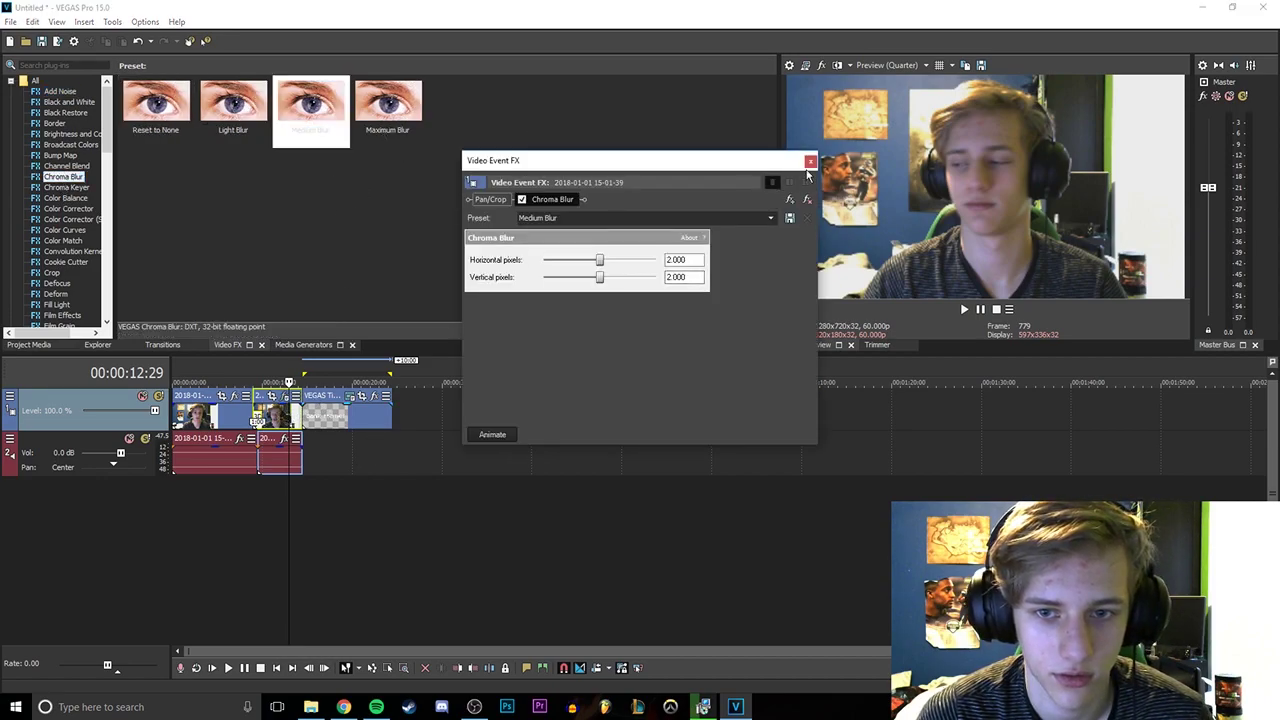
pyautogui.press('Escape')
# - Play back from nine seconds to review the blurred clip
pyautogui.press('space')
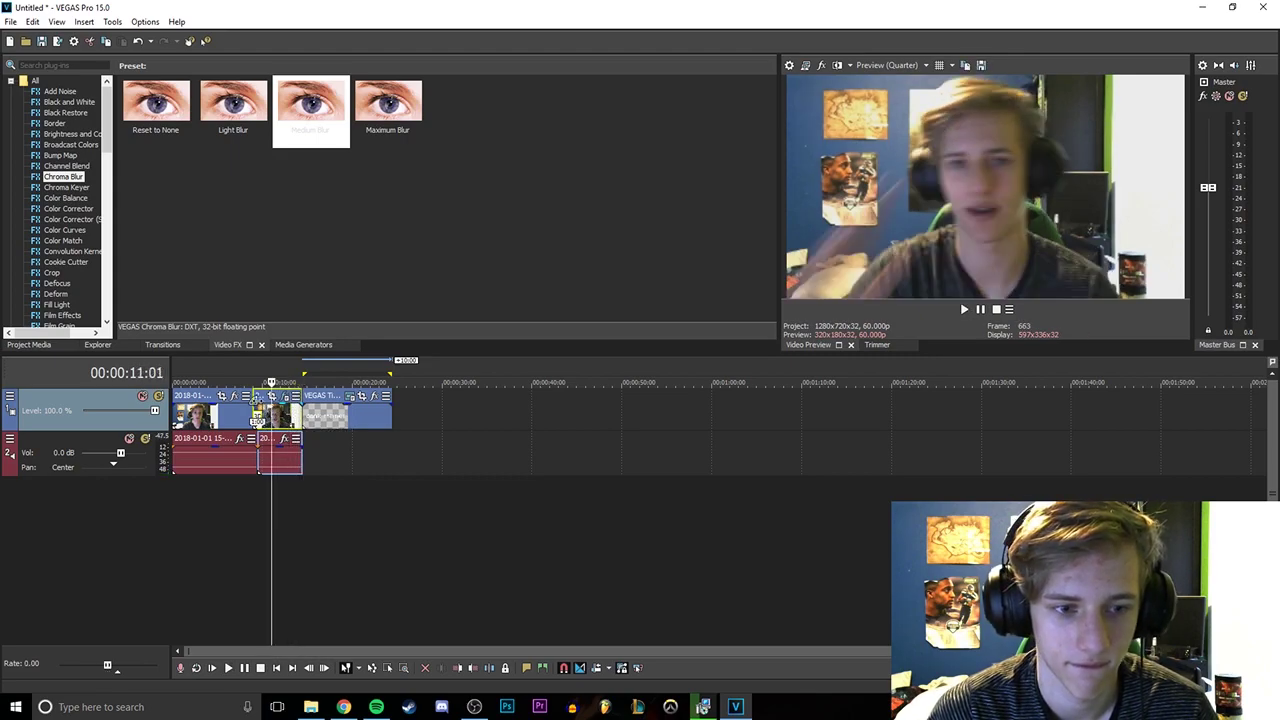
pyautogui.moveTo(295, 411); pyautogui.dragTo(254, 410)
pyautogui.press('space')
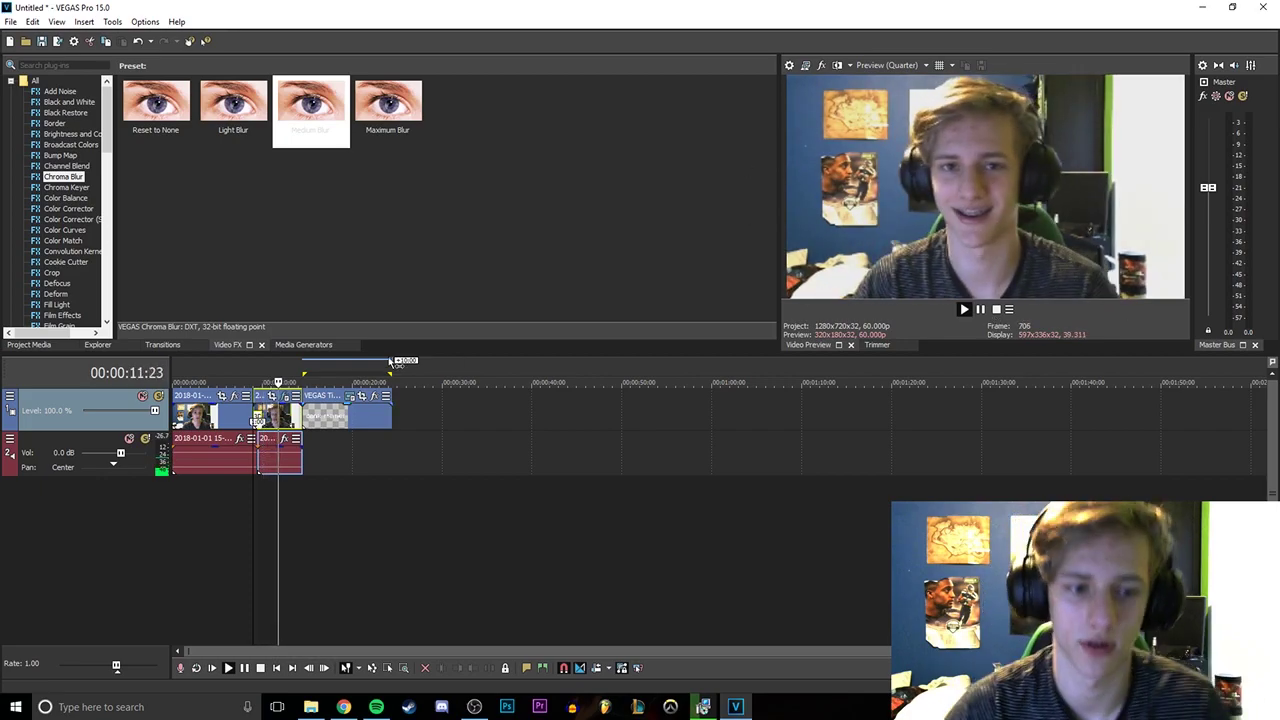
pyautogui.press('space')
pyautogui.press('space')
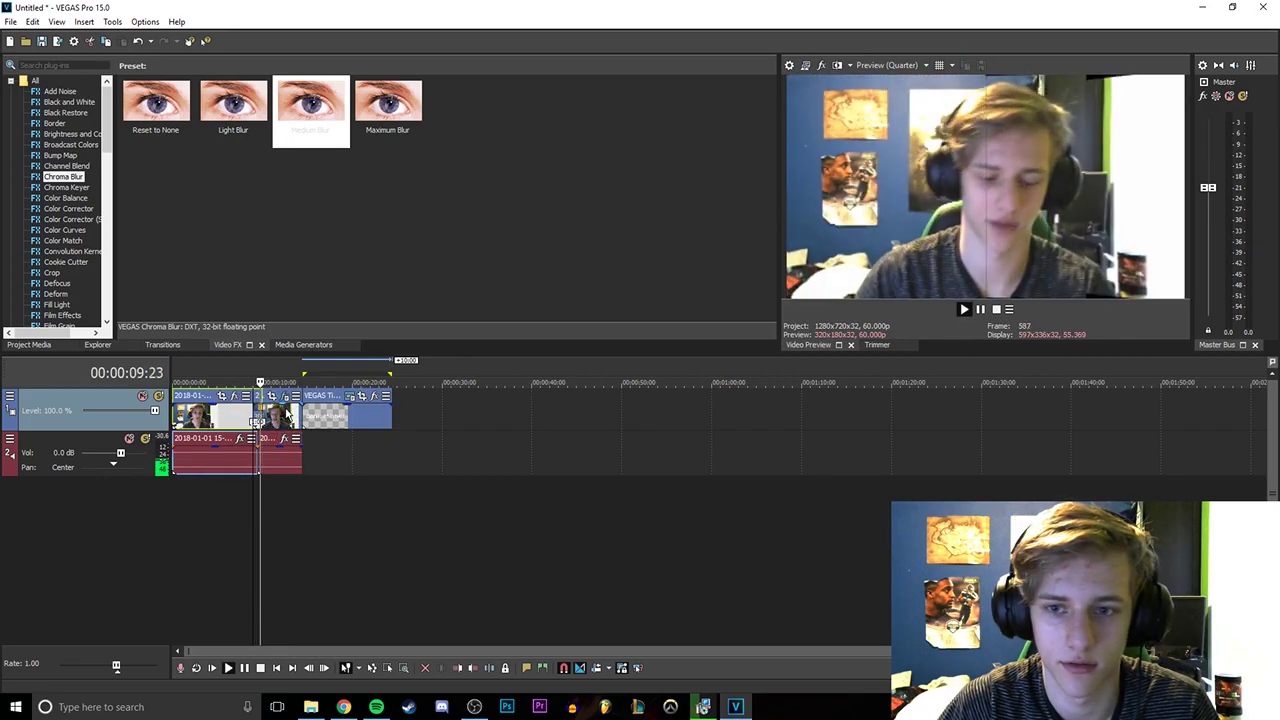
pyautogui.press('space')
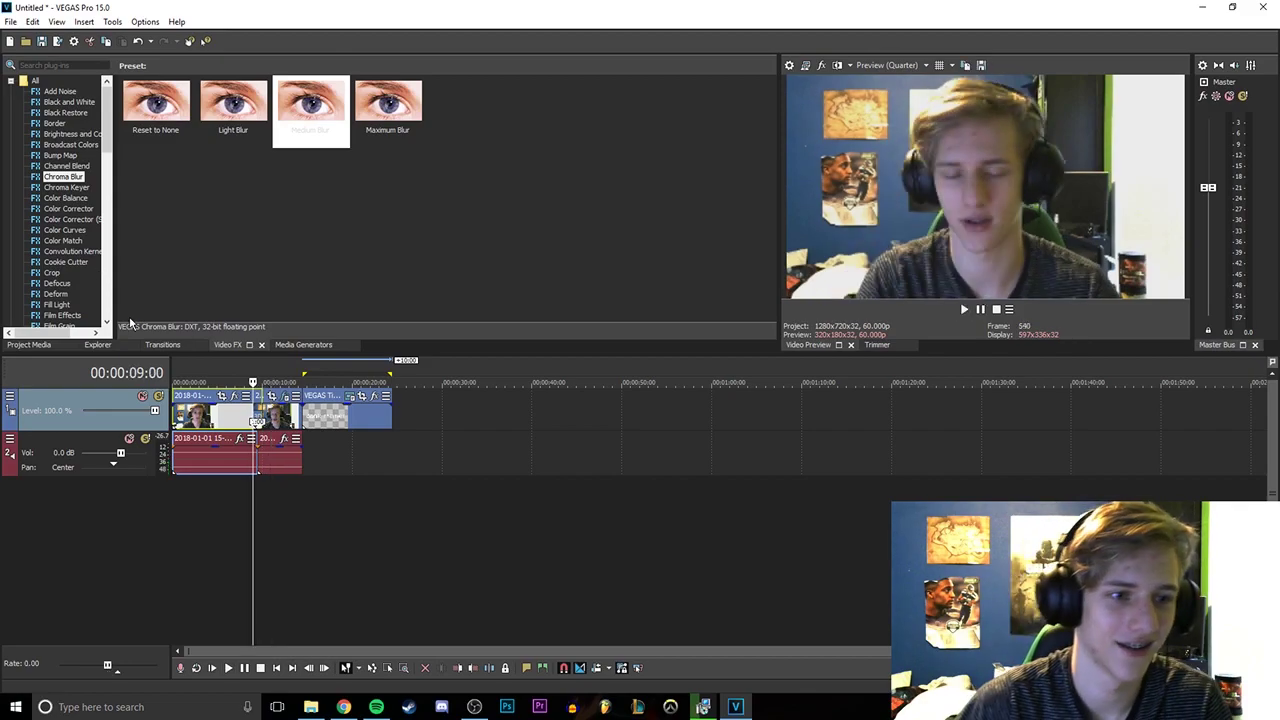
pyautogui.scroll(5, 430, 428)
pyautogui.scroll(-5, 430, 428)
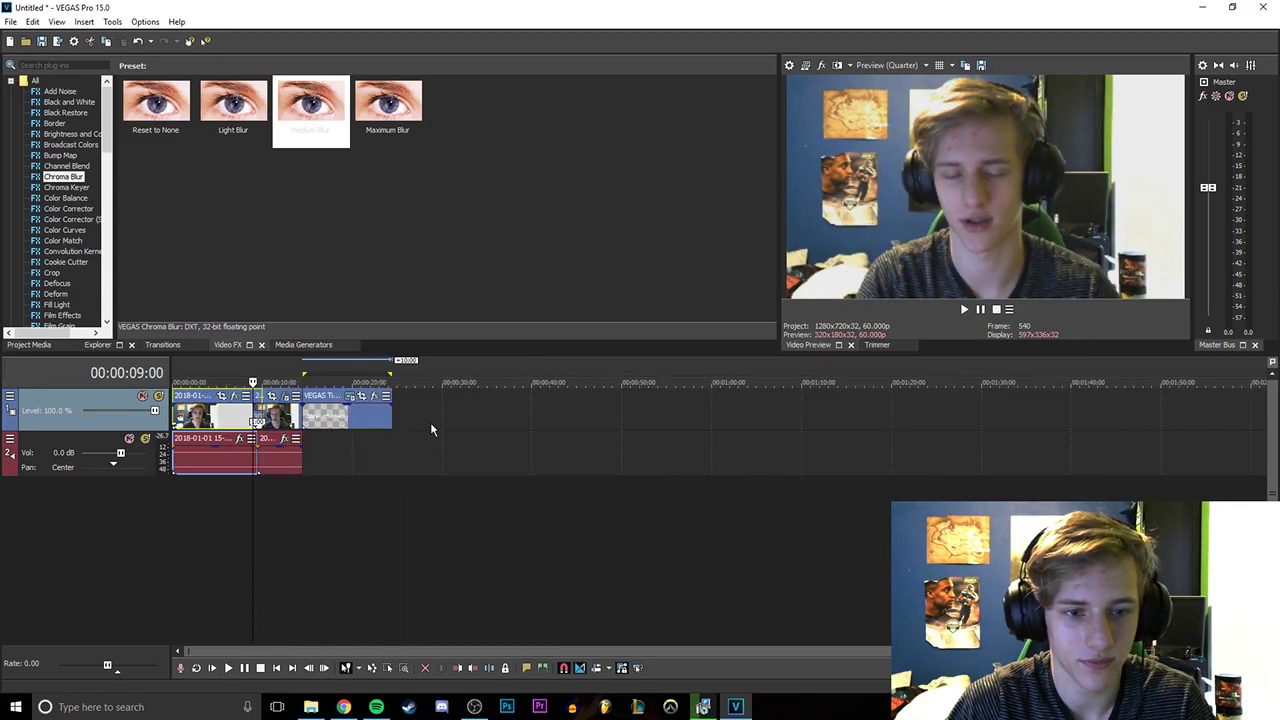
pyautogui.scroll(3, 430, 428)
pyautogui.scroll(-3, 431, 429)
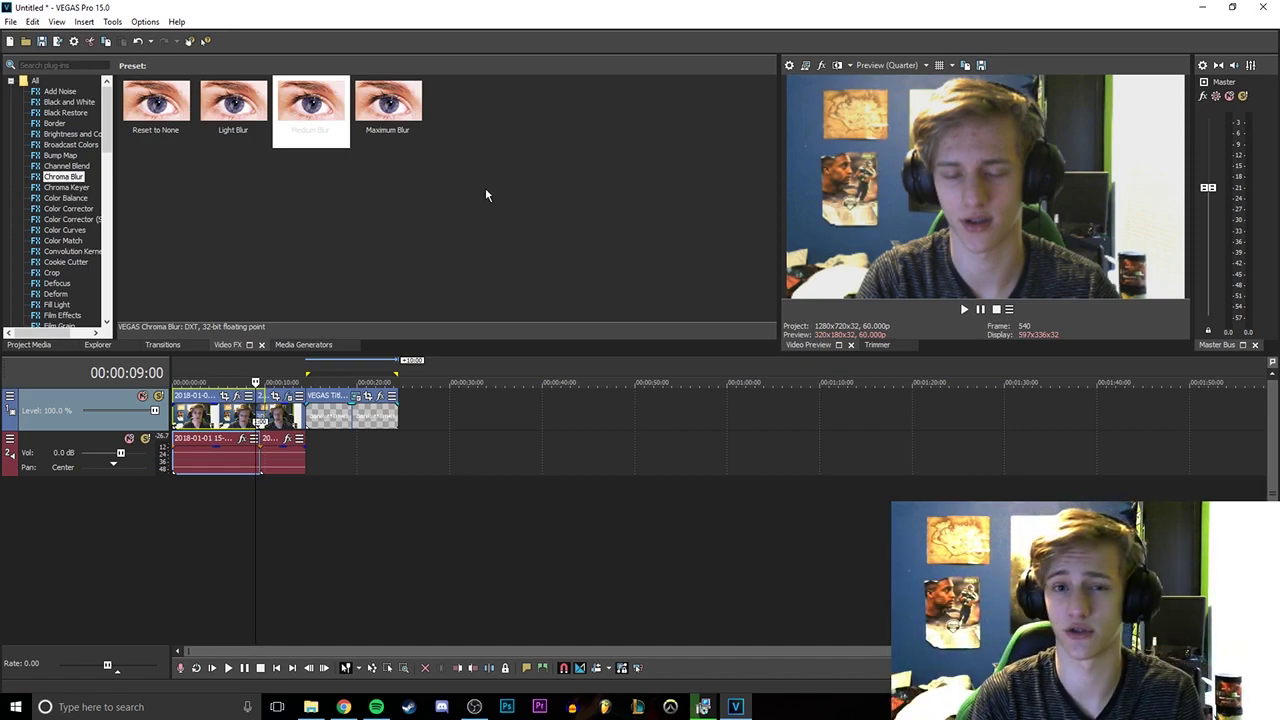
pyautogui.click(221, 425)
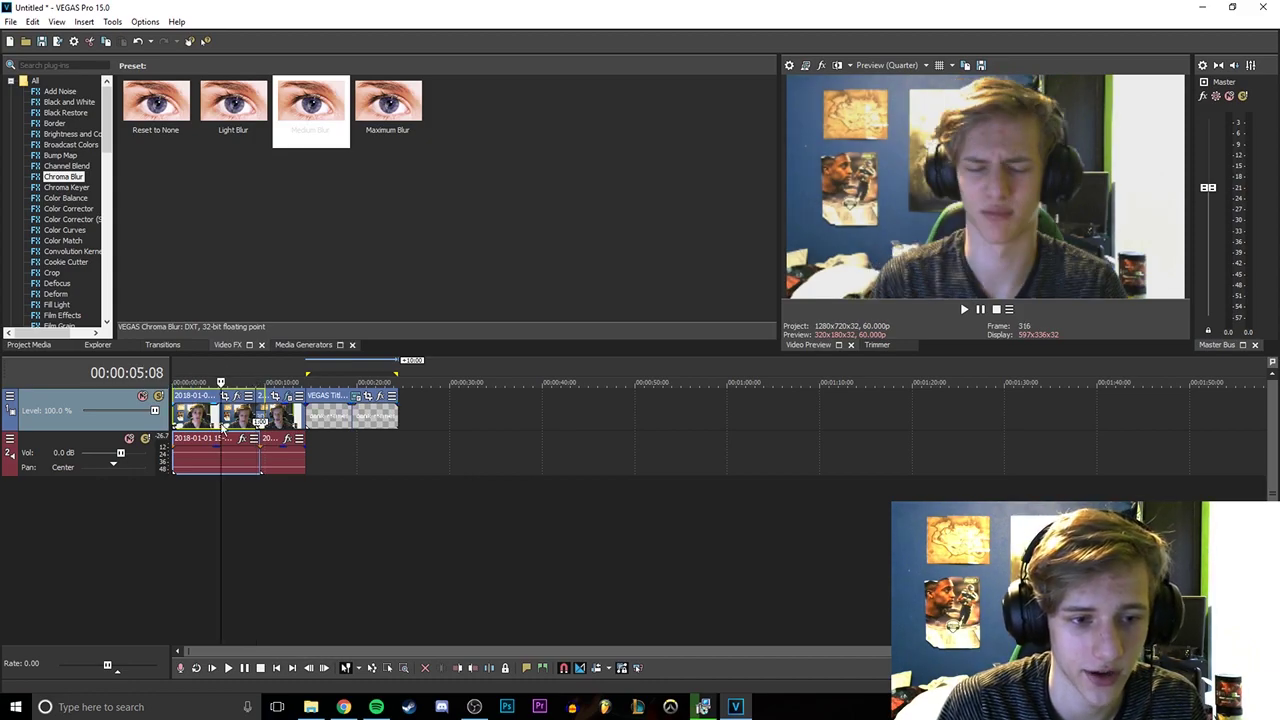
# - Open the Render As dialog from the File menu and move it aside
pyautogui.click(11, 22)
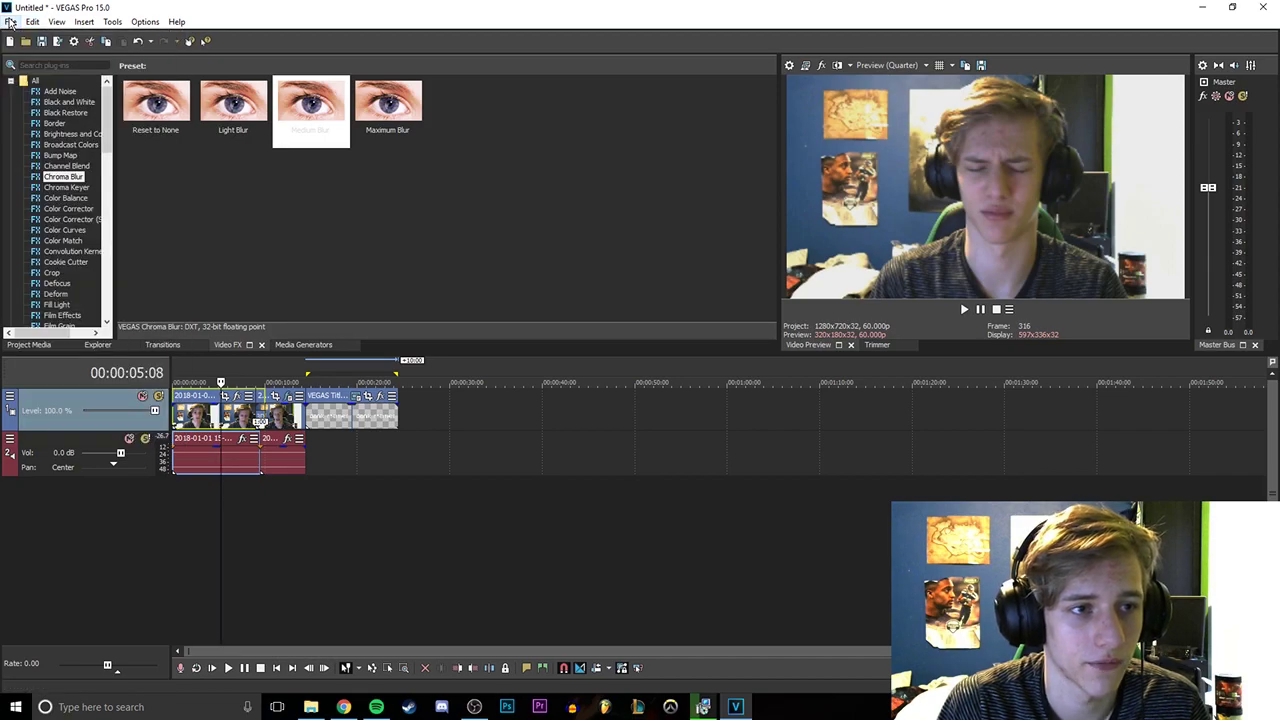
pyautogui.click(11, 22)
pyautogui.click(21, 122)
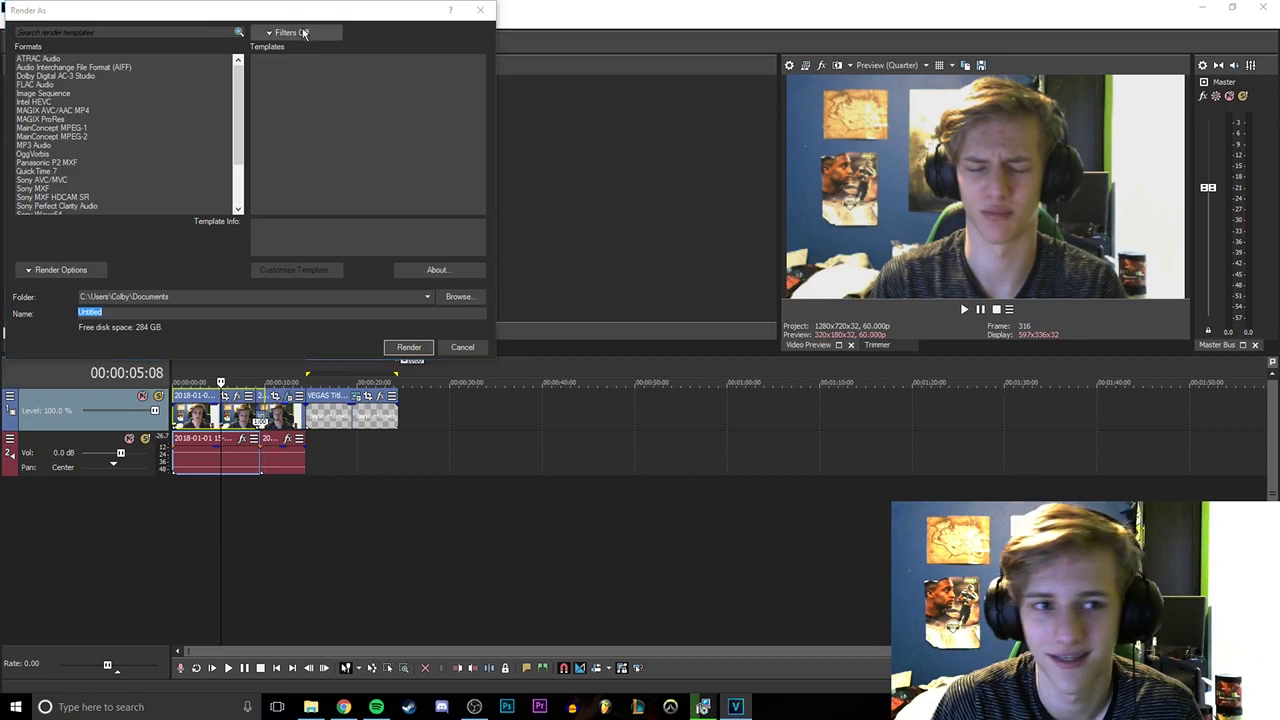
pyautogui.moveTo(457, 88); pyautogui.dragTo(1039, 79)
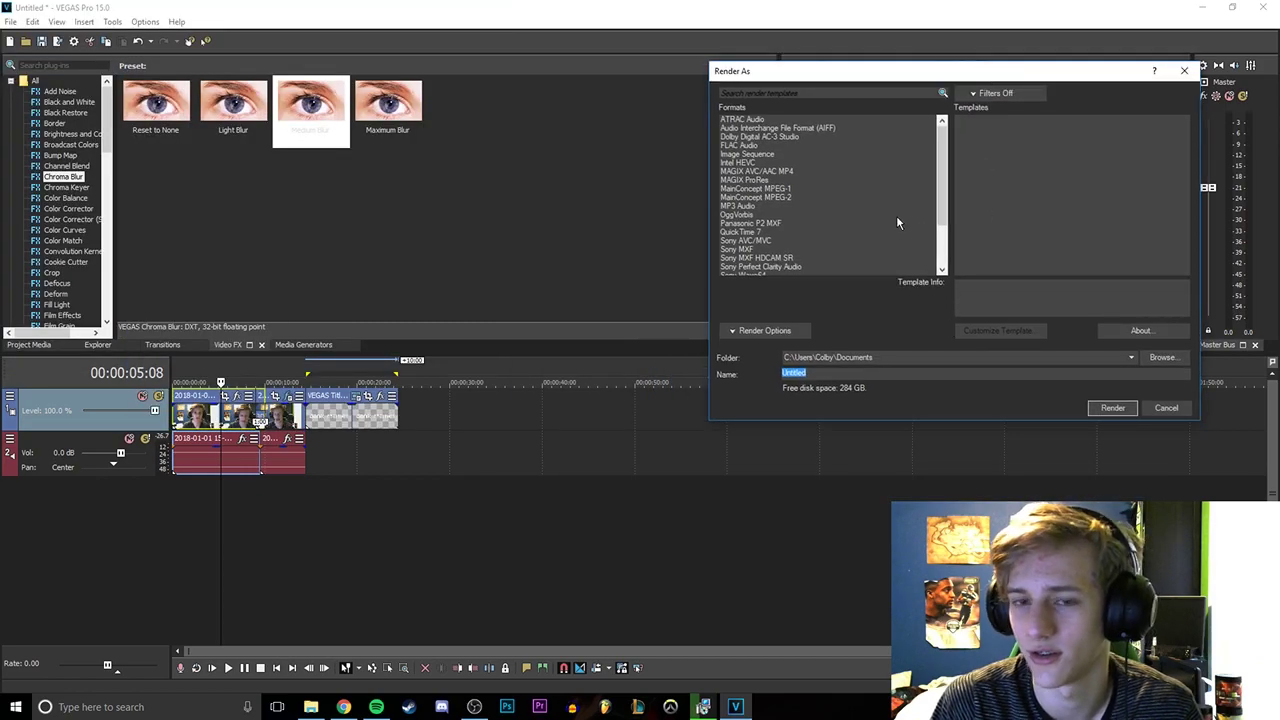
# - Choose Video for Windows from the render format list
pyautogui.scroll(-3, 797, 198)
pyautogui.scroll(3, 741, 245)
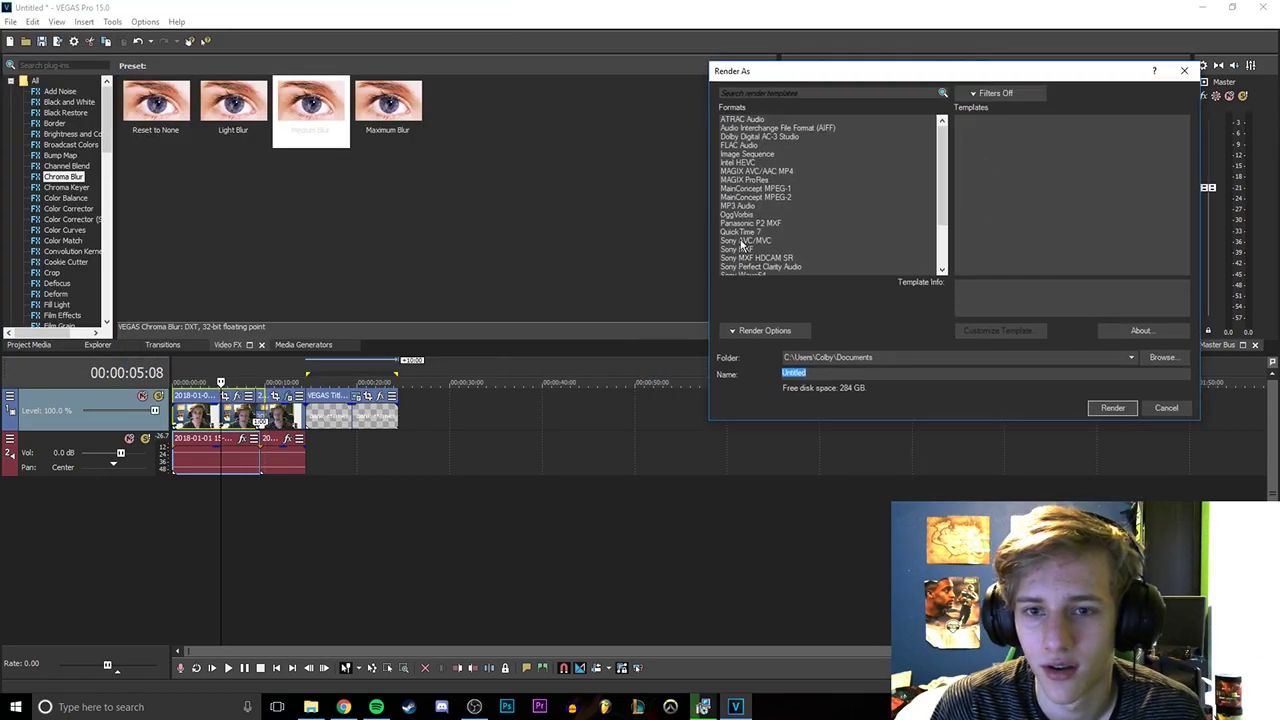
pyautogui.scroll(-3, 752, 210)
pyautogui.click(770, 223)
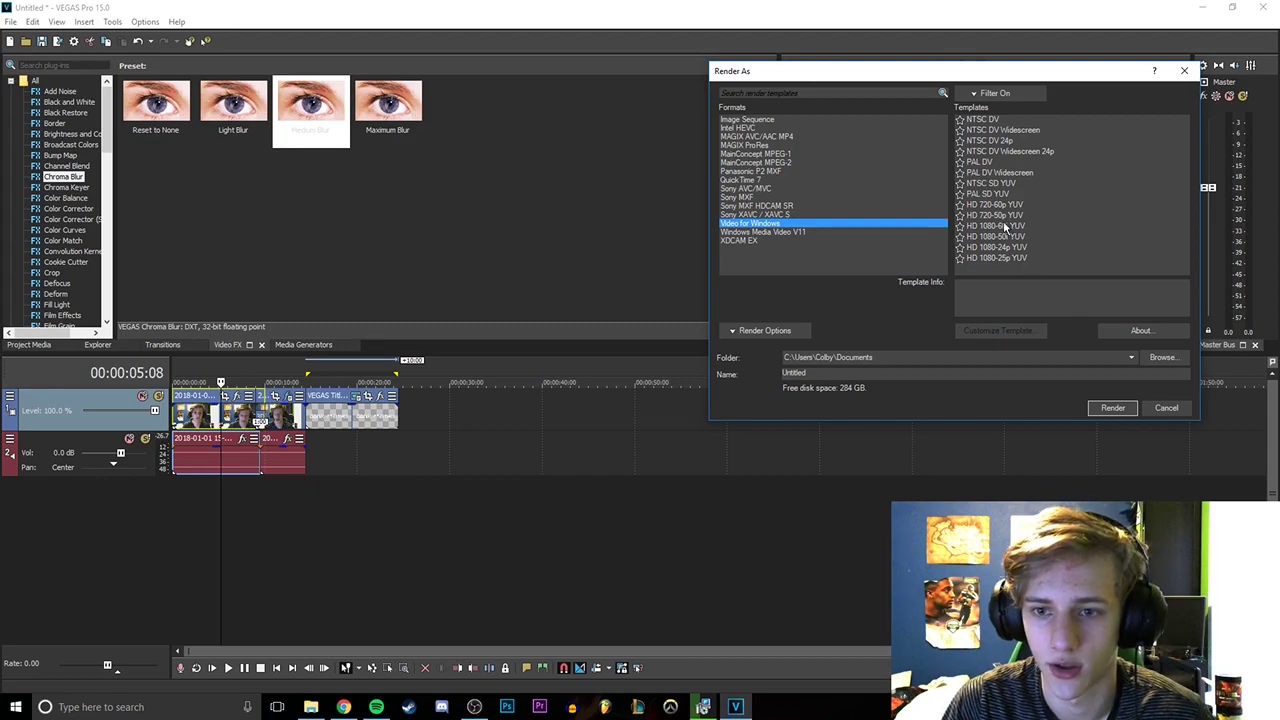
# - Start rendering Untitled.avi with the HD 720-60p YUV template, then cancel it at 1%
pyautogui.click(1002, 204)
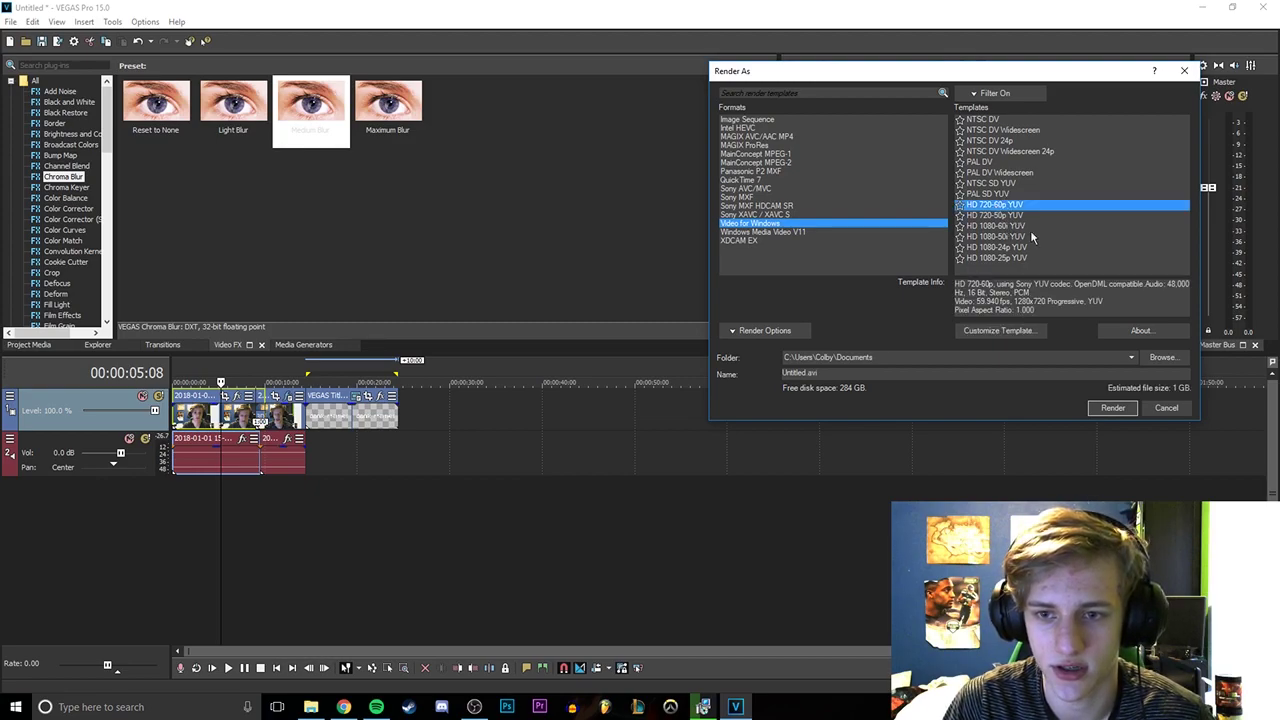
pyautogui.click(1112, 407)
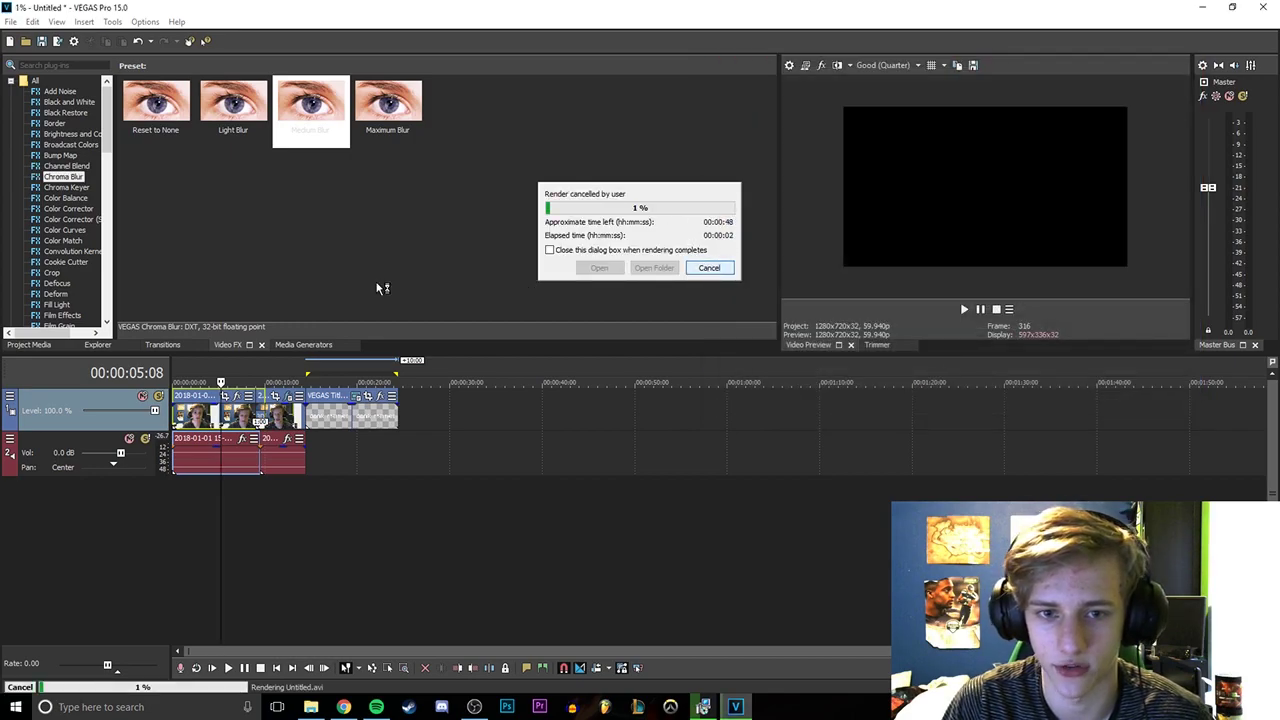
pyautogui.click(708, 270)
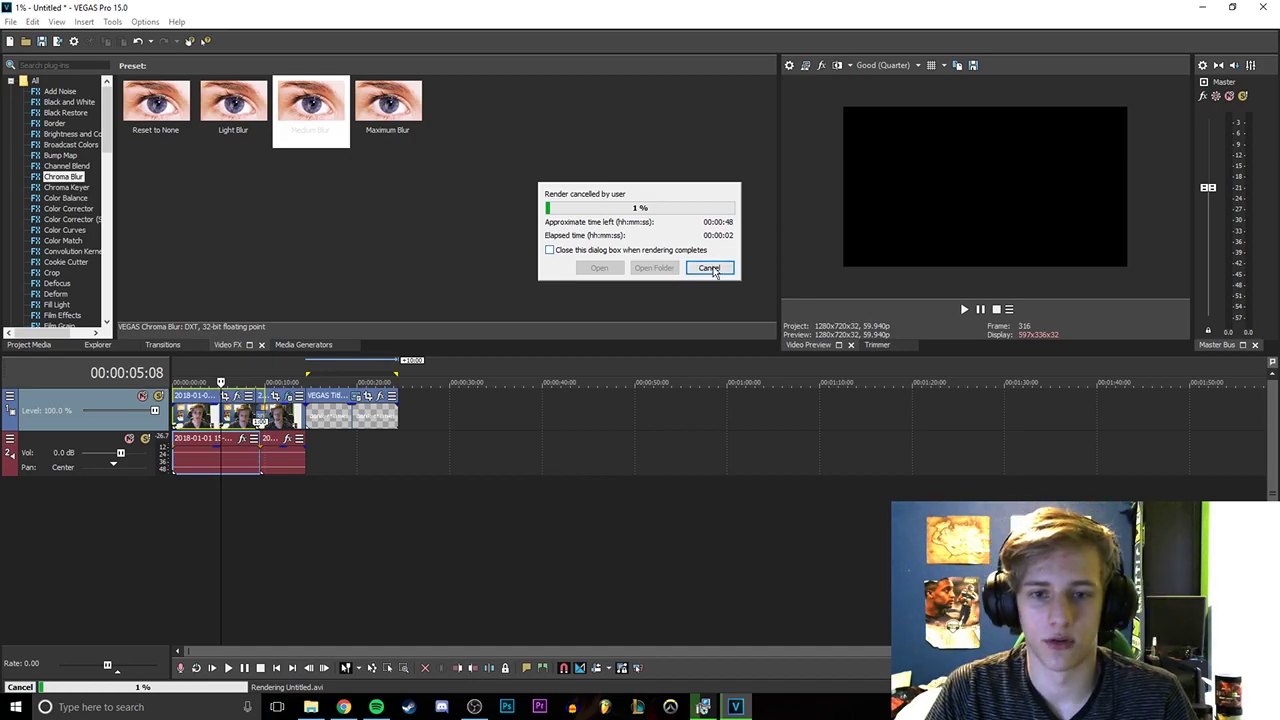
# - Close the 'Render cancelled by user' notice to get back to the timeline
pyautogui.click(710, 268)
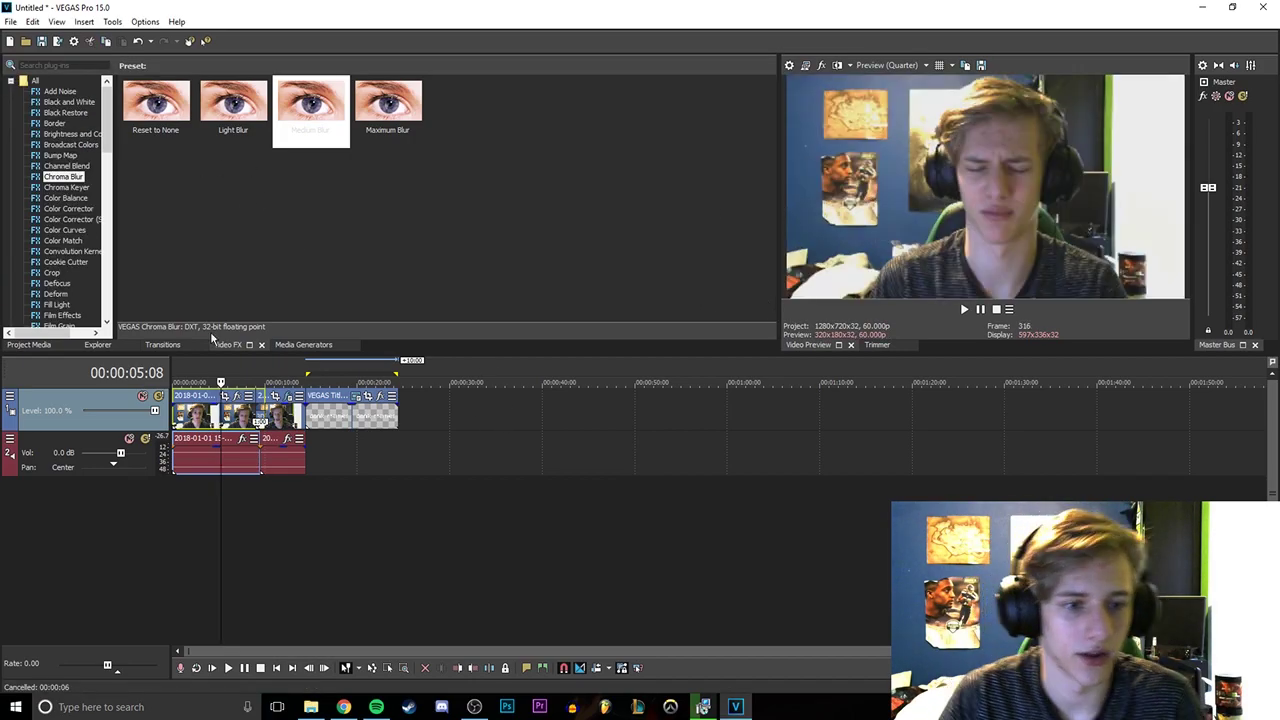